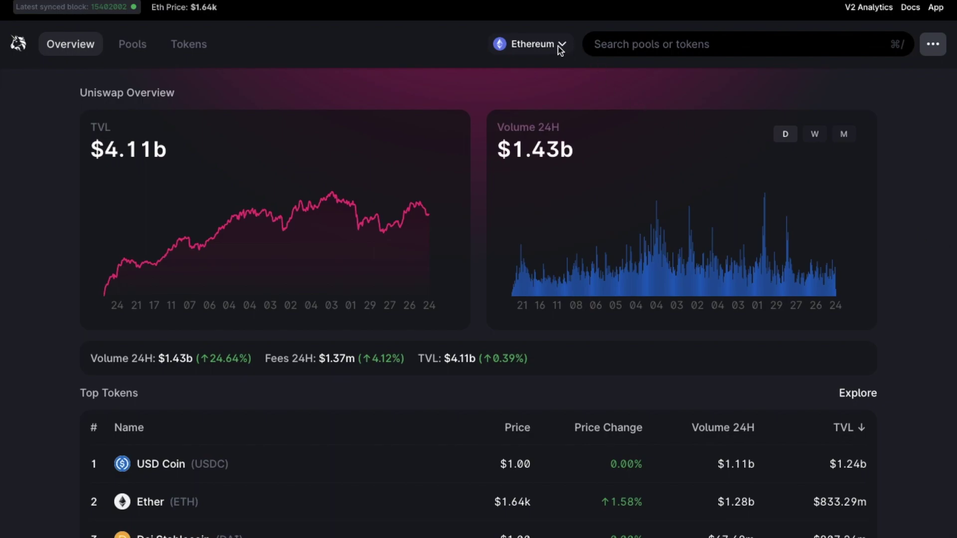
- Open the network choices on the Uniswap overview and browse the 2021 posts on the Uniswap blog
{"action": "left_click", "coordinate": [564, 46]}
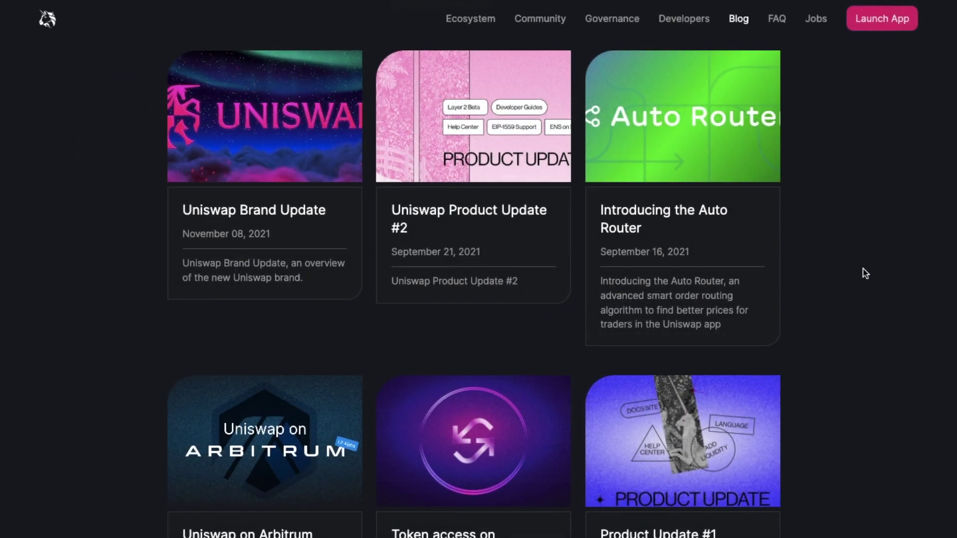
{"action": "scroll", "coordinate": [865, 273], "scroll_direction": "down", "scroll_amount": 2}
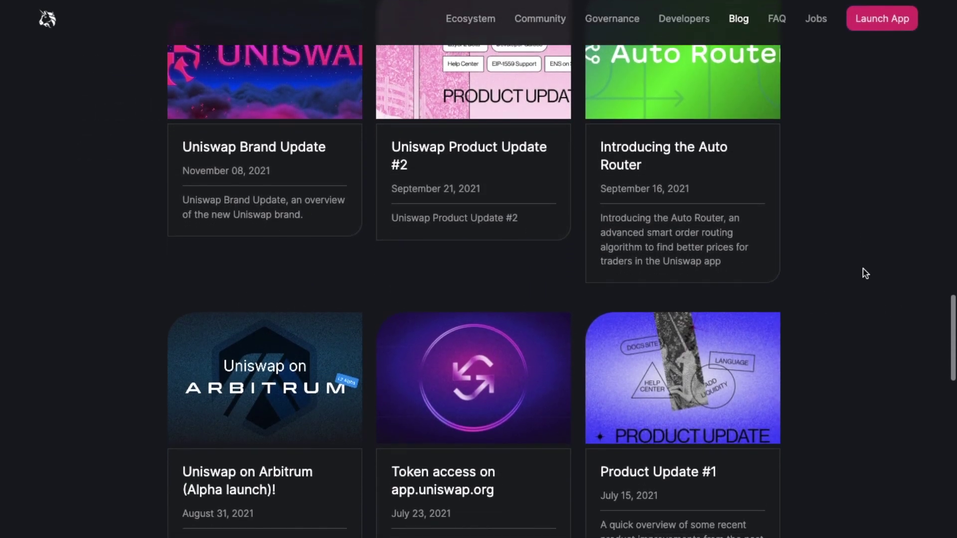
{"action": "scroll", "coordinate": [865, 274], "scroll_direction": "down", "scroll_amount": 1}
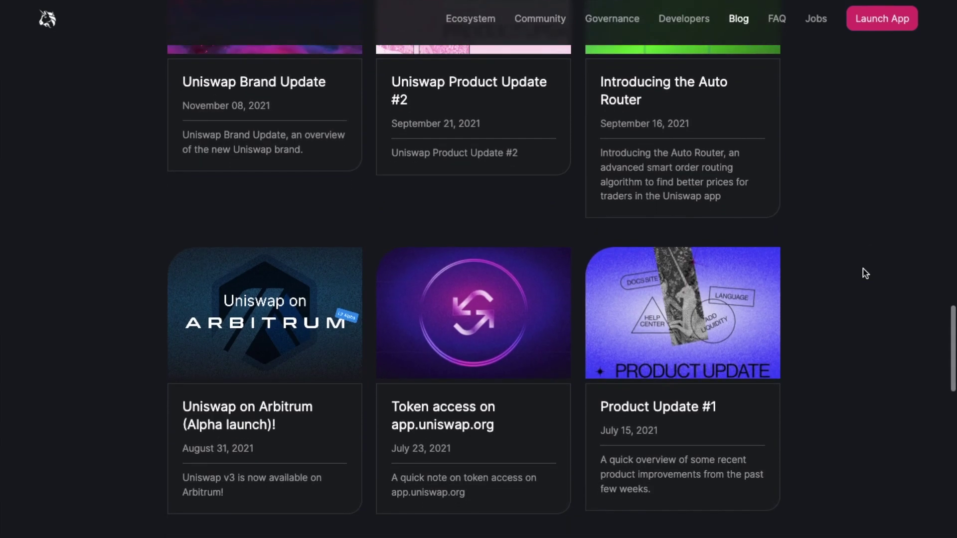
{"action": "scroll", "coordinate": [865, 273], "scroll_direction": "down", "scroll_amount": 3}
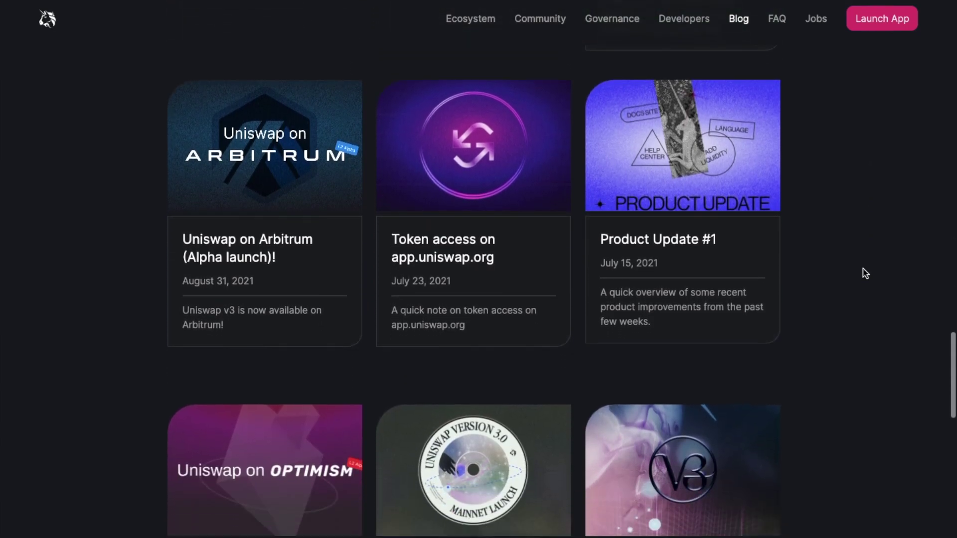
{"action": "scroll", "coordinate": [863, 272], "scroll_direction": "down", "scroll_amount": 2}
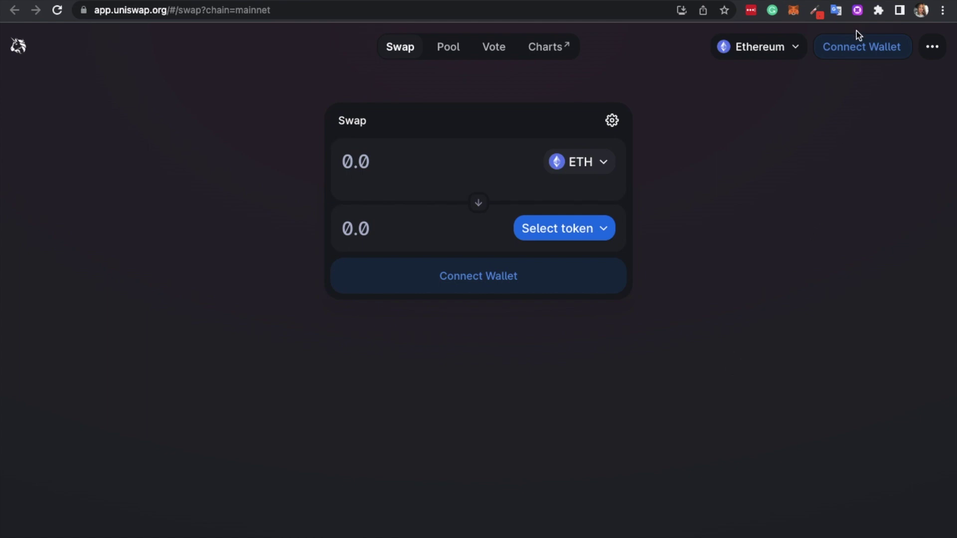
- Review the wallet connection choices and compare the swap page's networks with those available in MetaMask
{"action": "left_click", "coordinate": [854, 59]}
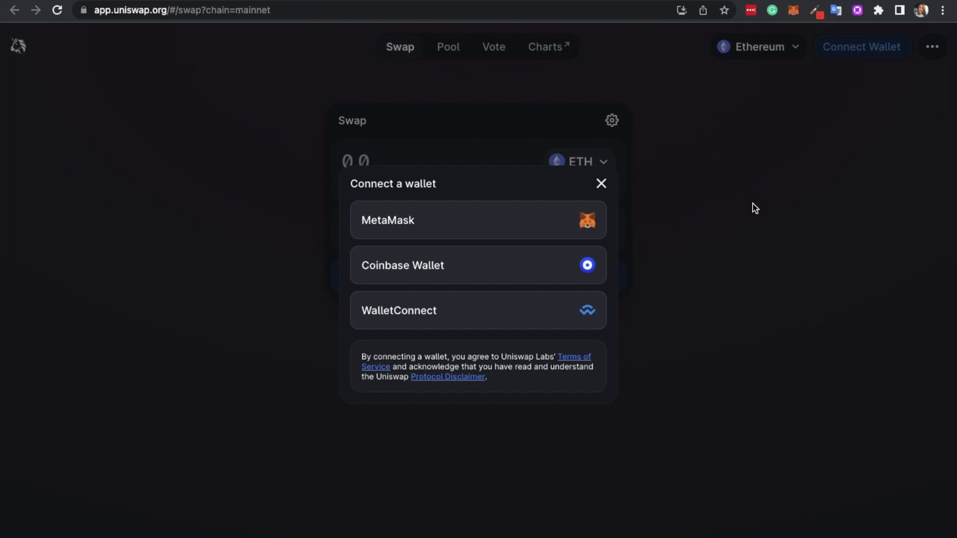
{"action": "left_click", "coordinate": [789, 52]}
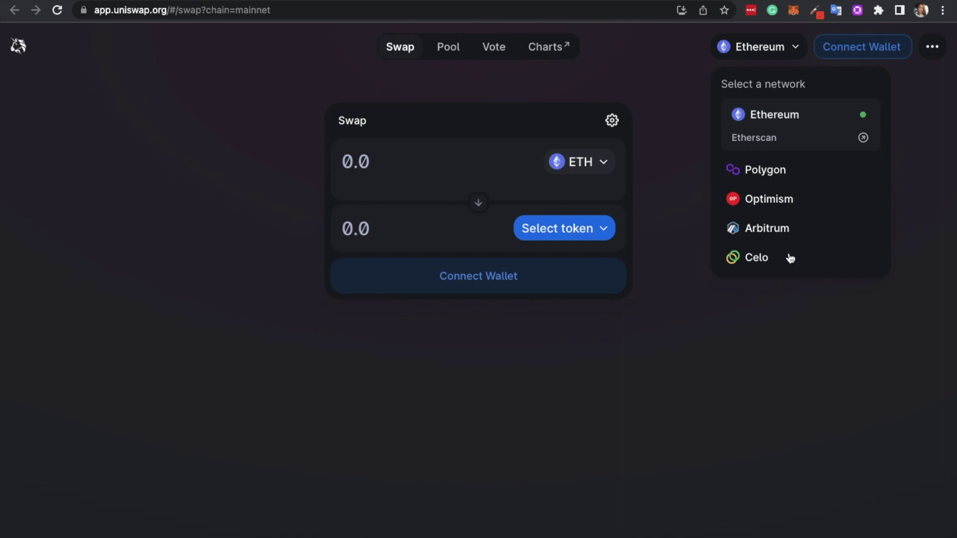
{"action": "key", "text": "alt+shift+m"}
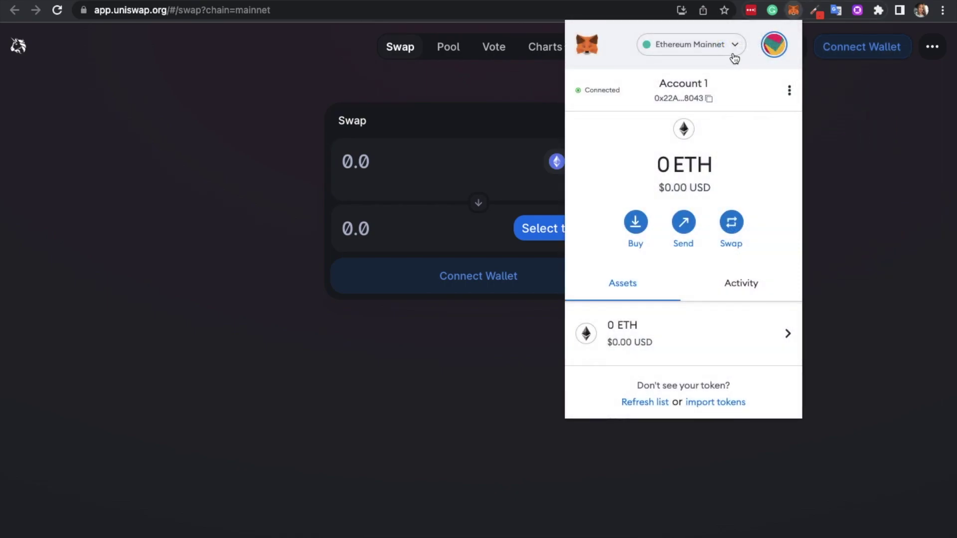
{"action": "left_click", "coordinate": [735, 51]}
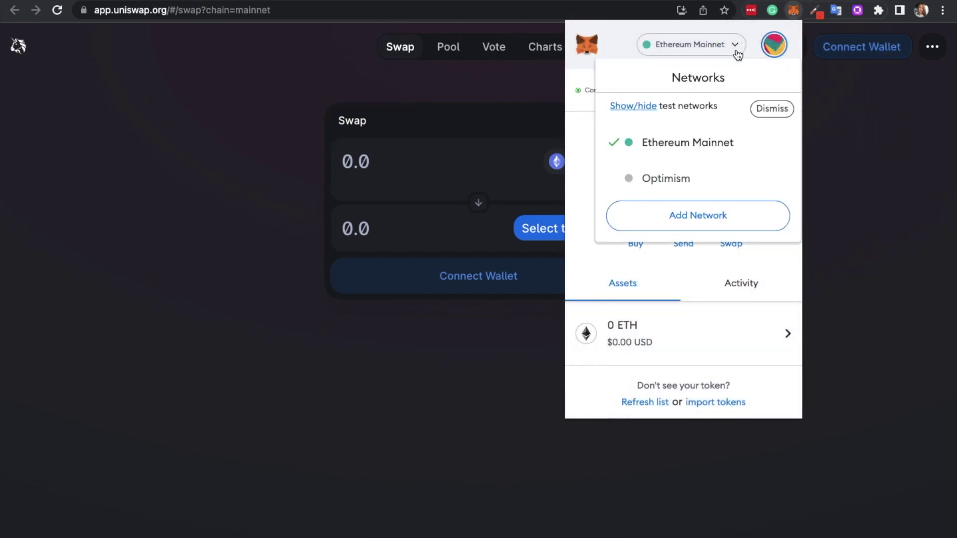
{"action": "left_click", "coordinate": [708, 211]}
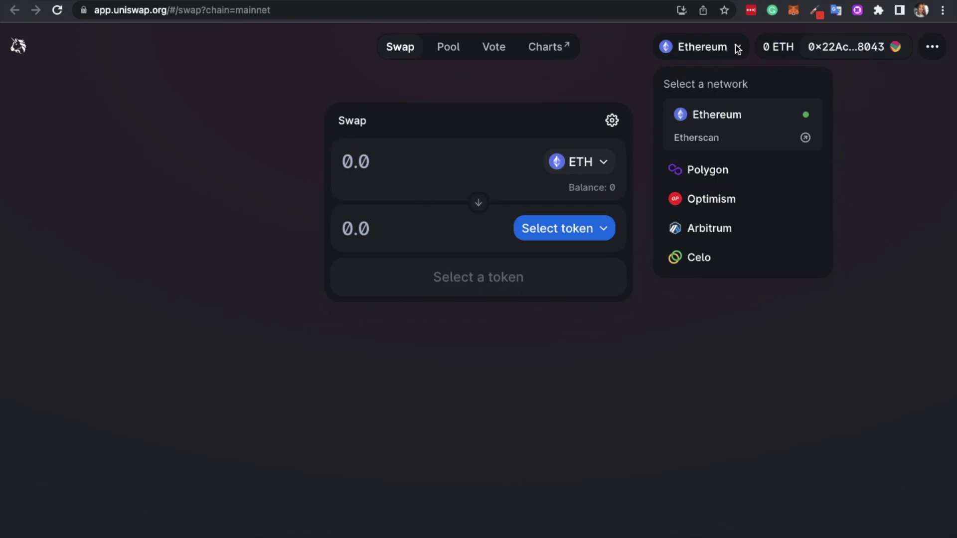
- Change the swap network to Arbitrum, approving the added network and the network switch in MetaMask
{"action": "left_click", "coordinate": [714, 230]}
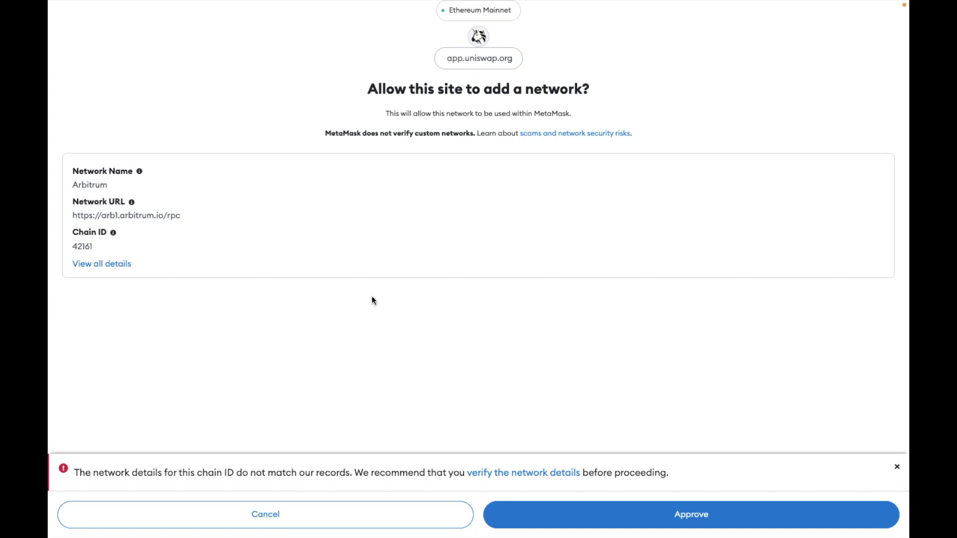
{"action": "left_click", "coordinate": [604, 523]}
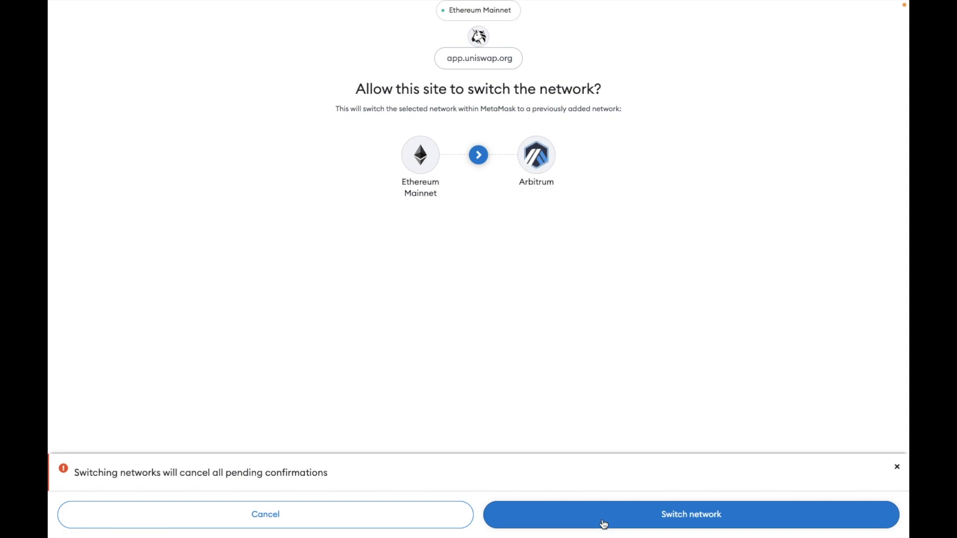
{"action": "left_click", "coordinate": [604, 523]}
- Check the active network and the network list in MetaMask, and close the wallet
{"action": "left_click", "coordinate": [793, 10]}
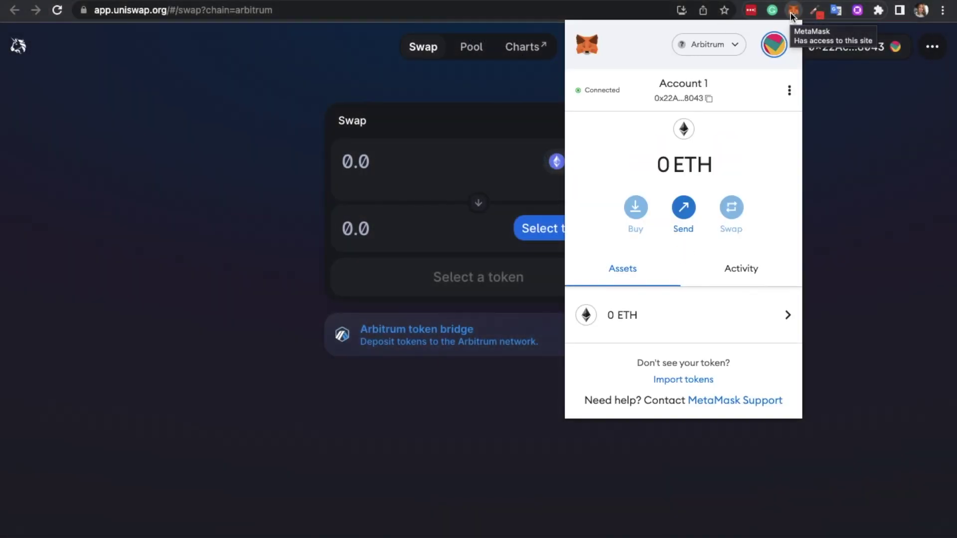
{"action": "left_click", "coordinate": [738, 45]}
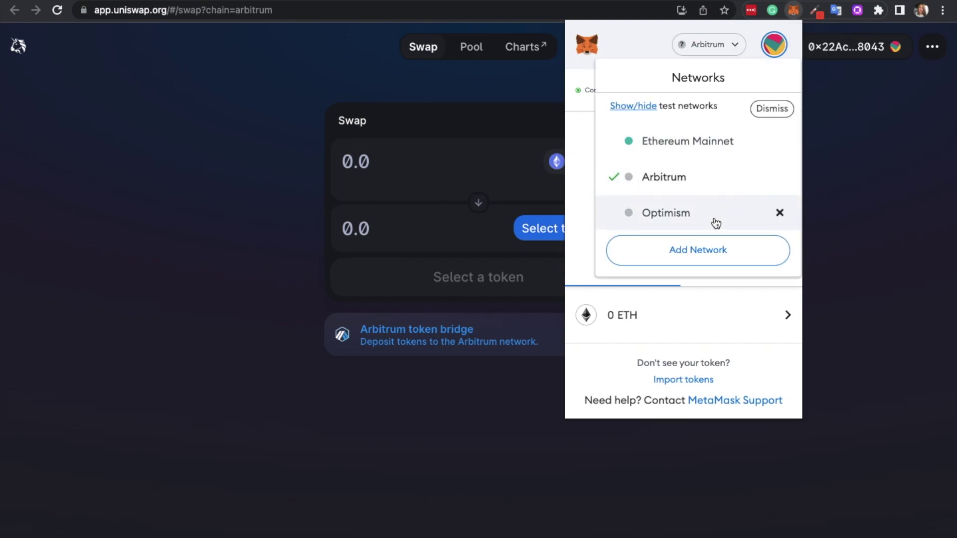
{"action": "left_click", "coordinate": [733, 49]}
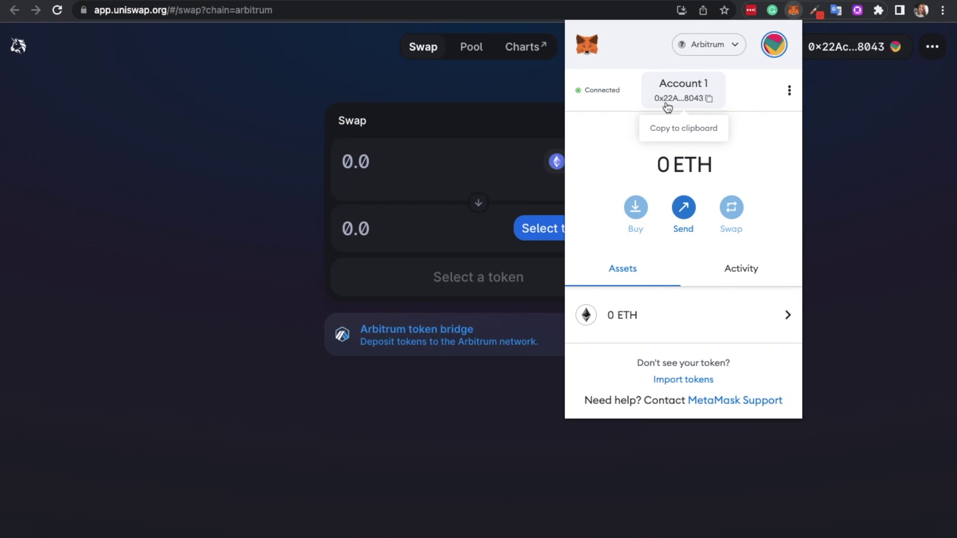
{"action": "left_click", "coordinate": [887, 108]}
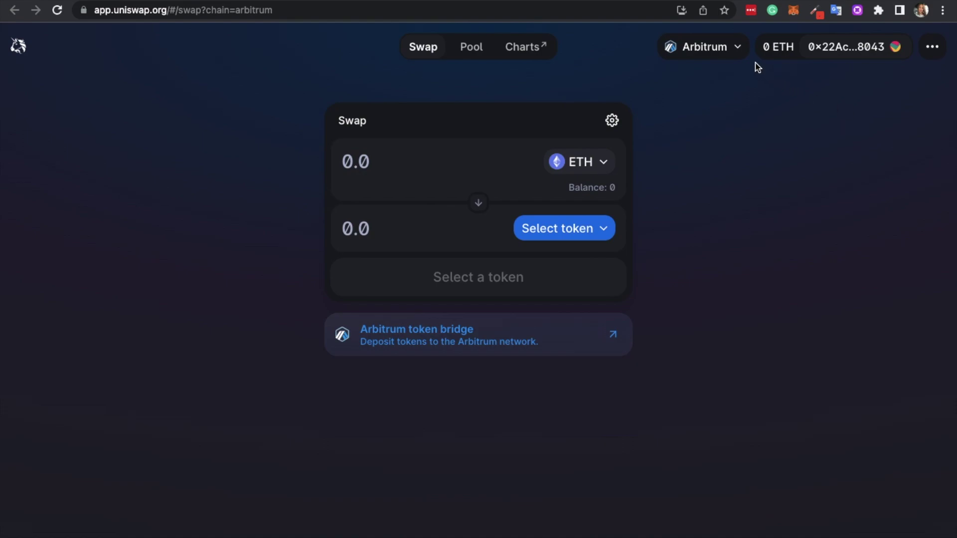
- Change the swap network from Arbitrum to Optimism and allow the network switch in MetaMask
{"action": "mouse_move", "coordinate": [732, 49]}
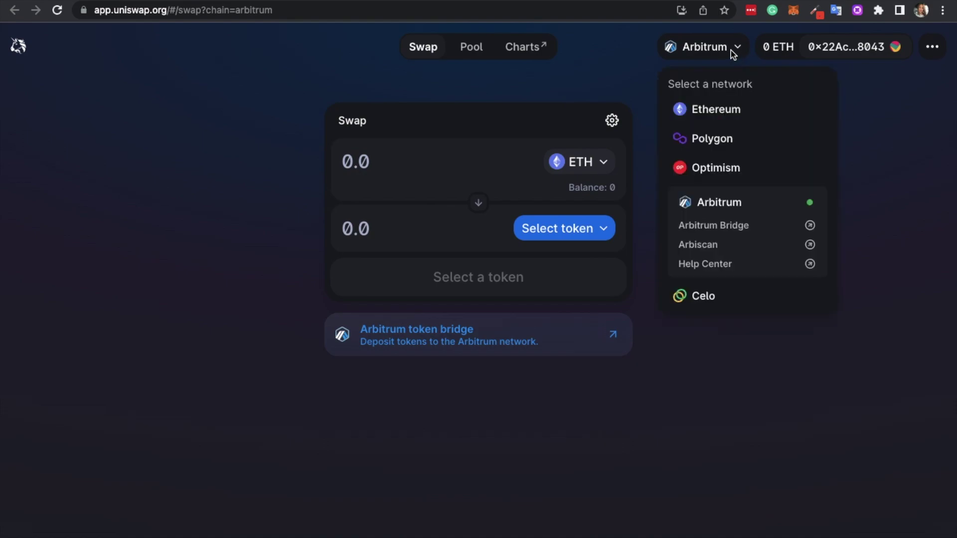
{"action": "left_click", "coordinate": [701, 175]}
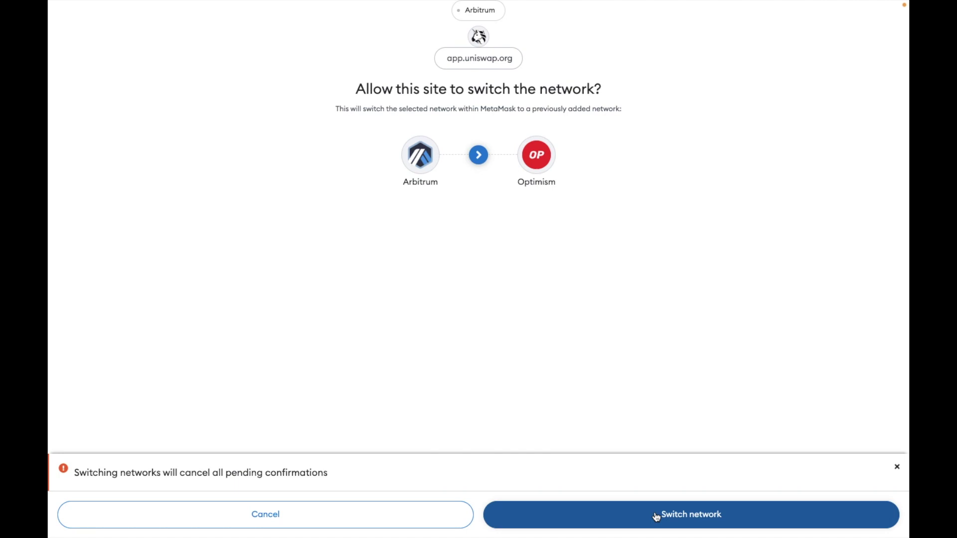
{"action": "left_click", "coordinate": [657, 515]}
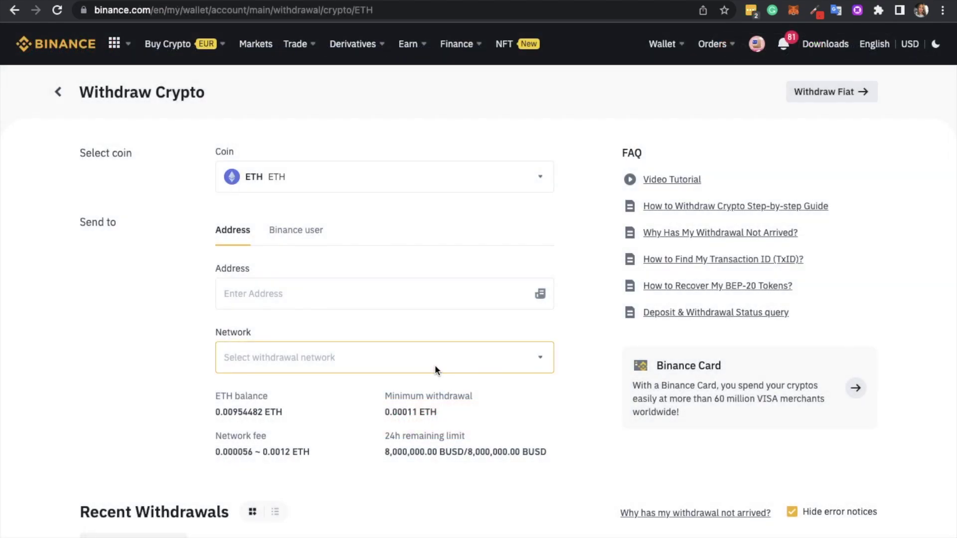
- Examine the withdrawal networks, fees and arrival times offered for ETH on Binance
{"action": "left_click", "coordinate": [435, 369]}
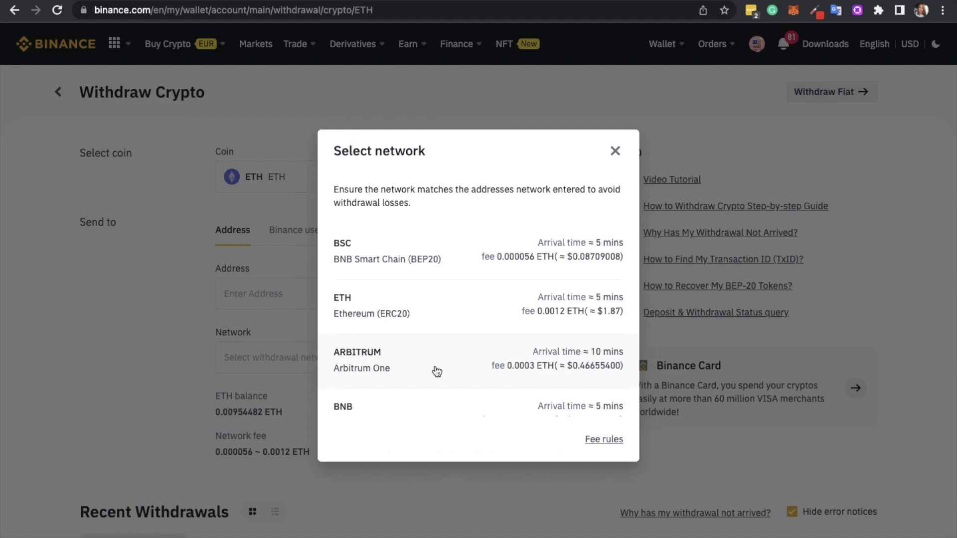
{"action": "scroll", "coordinate": [438, 372], "scroll_direction": "down", "scroll_amount": 3}
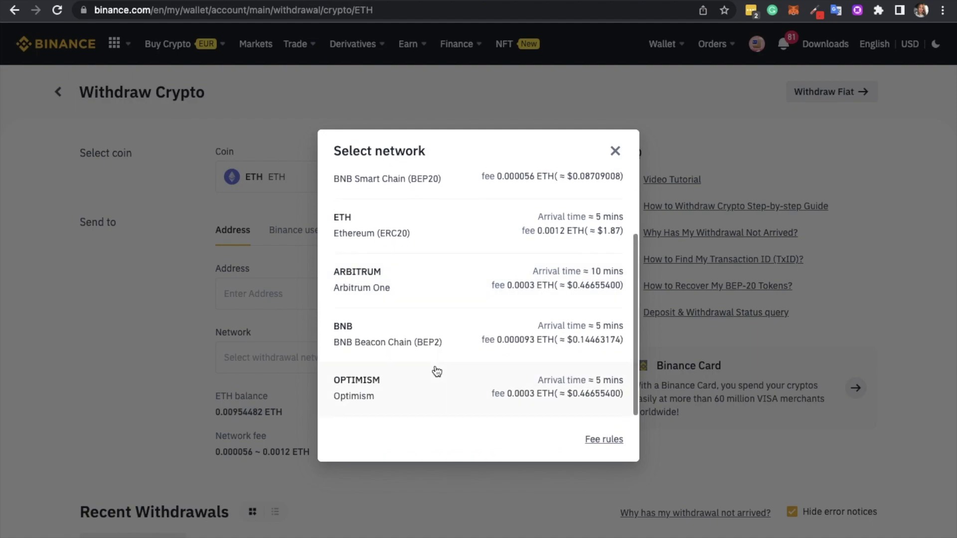
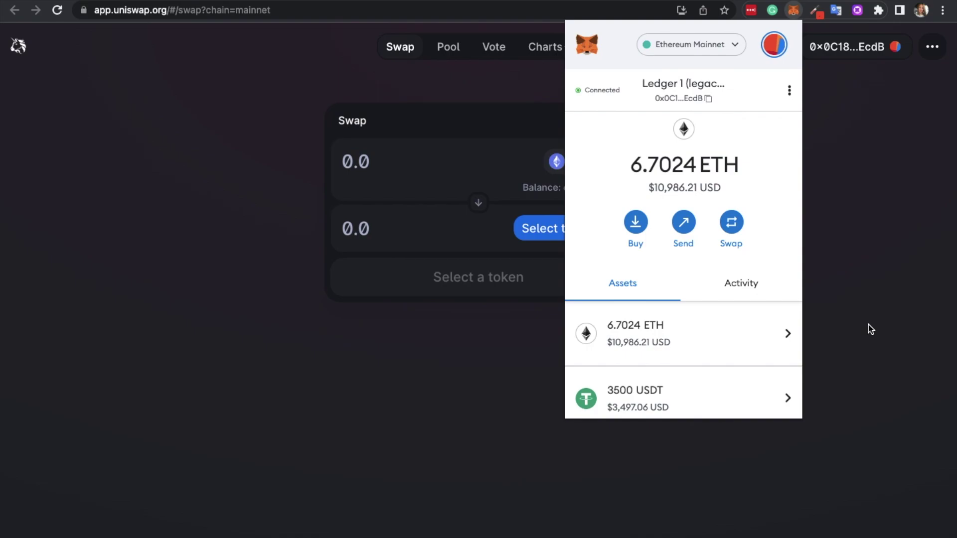
- Close the MetaMask wallet and choose USDT as the token to swap from on Ethereum
{"action": "left_click", "coordinate": [868, 324]}
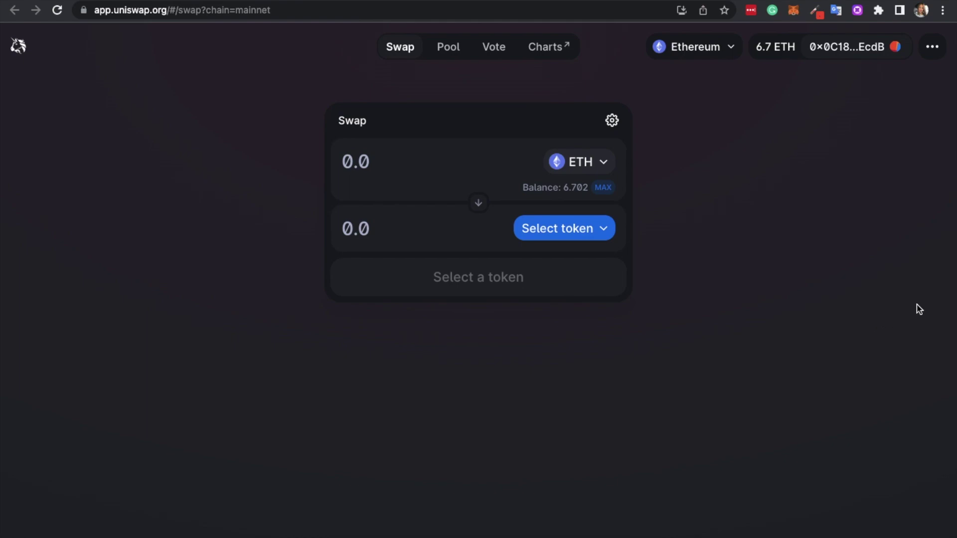
{"action": "left_click", "coordinate": [600, 167]}
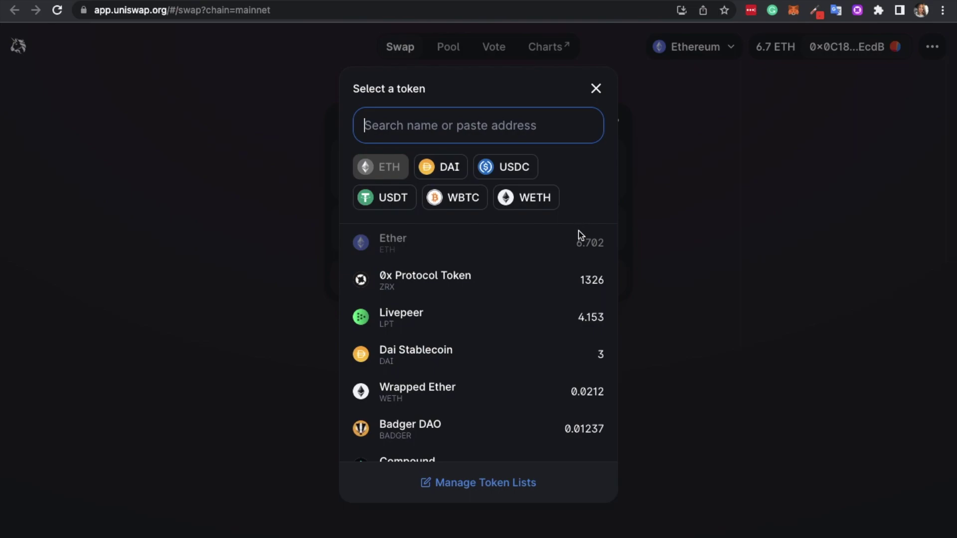
{"action": "scroll", "coordinate": [549, 385], "scroll_direction": "down", "scroll_amount": 2}
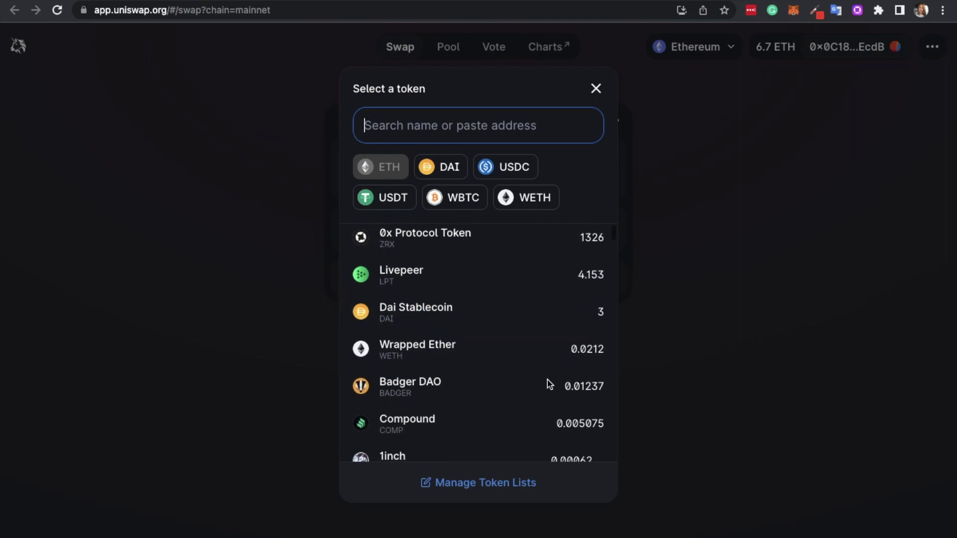
{"action": "scroll", "coordinate": [549, 384], "scroll_direction": "down", "scroll_amount": 1}
{"action": "scroll", "coordinate": [549, 384], "scroll_direction": "up", "scroll_amount": 3}
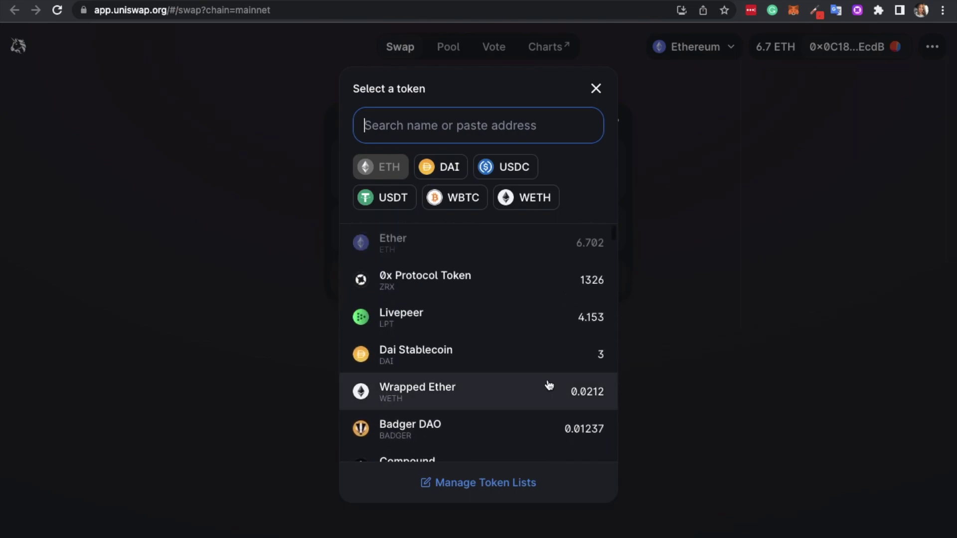
{"action": "left_click", "coordinate": [372, 201]}
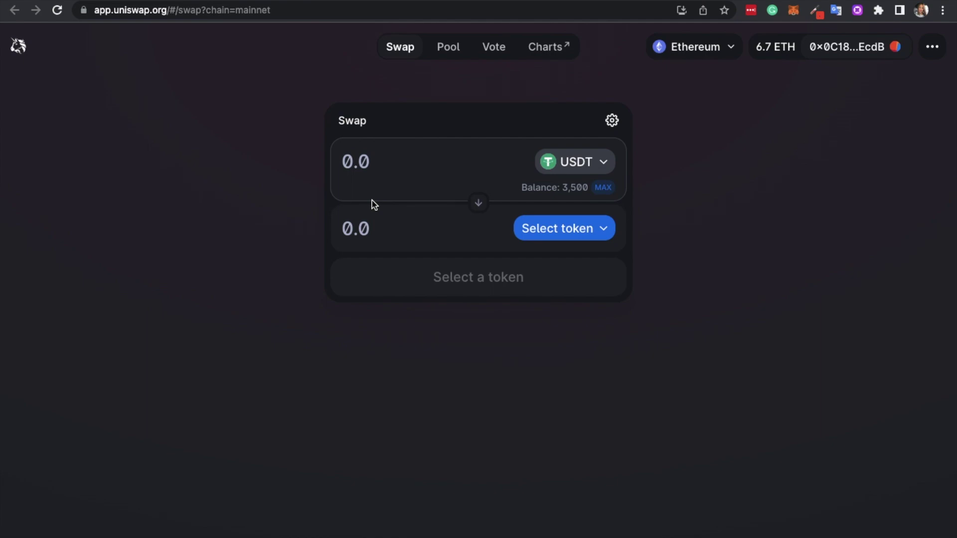
- Browse the list of tokens that can be received in the swap
{"action": "left_click", "coordinate": [547, 241]}
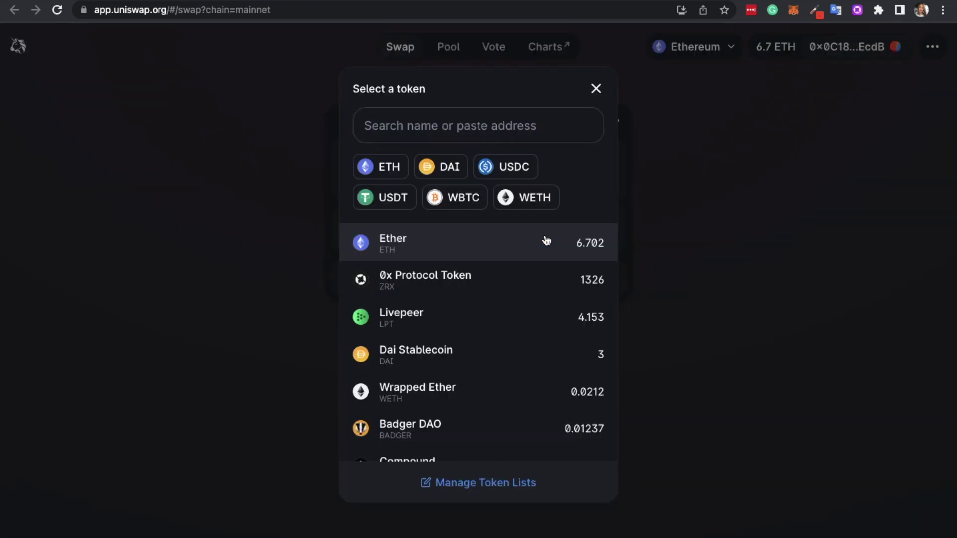
{"action": "scroll", "coordinate": [537, 309], "scroll_direction": "down", "scroll_amount": 15}
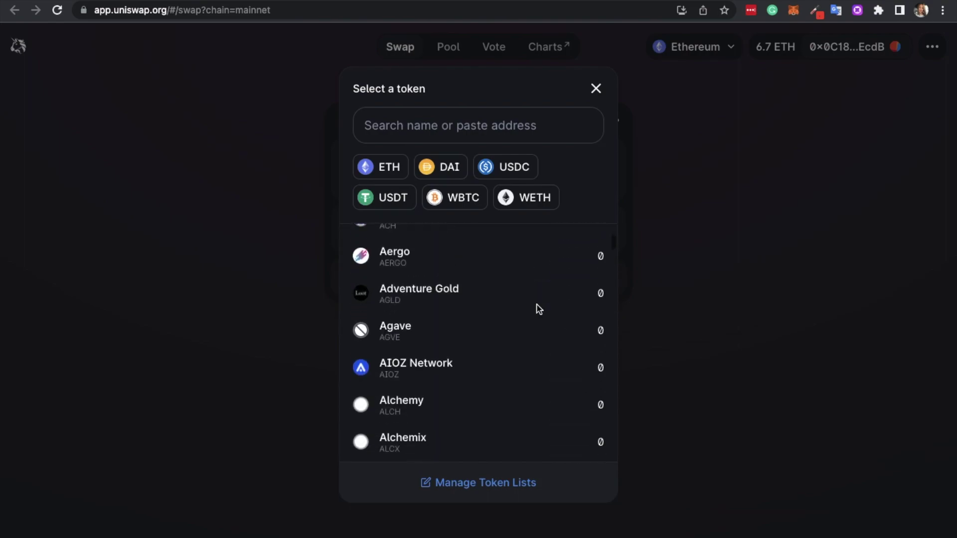
{"action": "scroll", "coordinate": [537, 309], "scroll_direction": "down", "scroll_amount": 8}
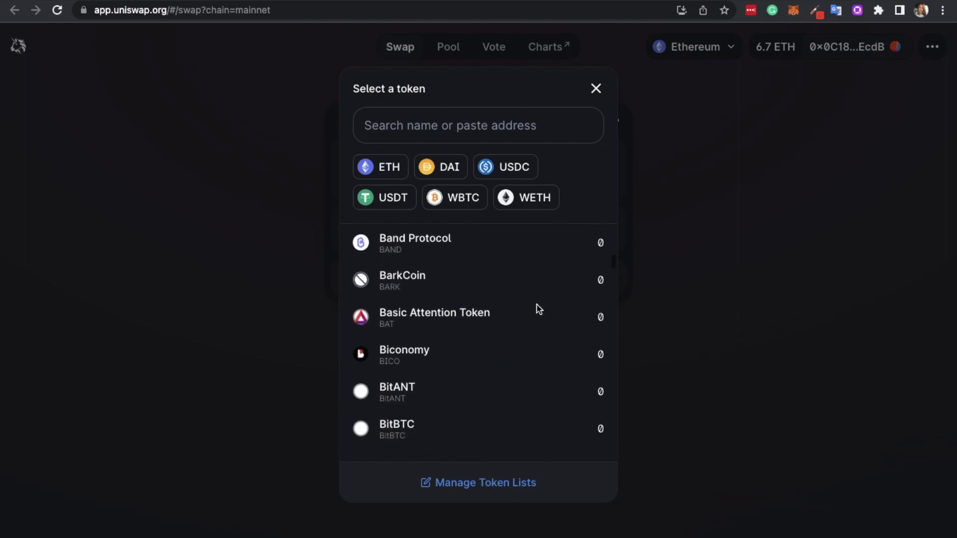
{"action": "scroll", "coordinate": [539, 309], "scroll_direction": "up", "scroll_amount": 20}
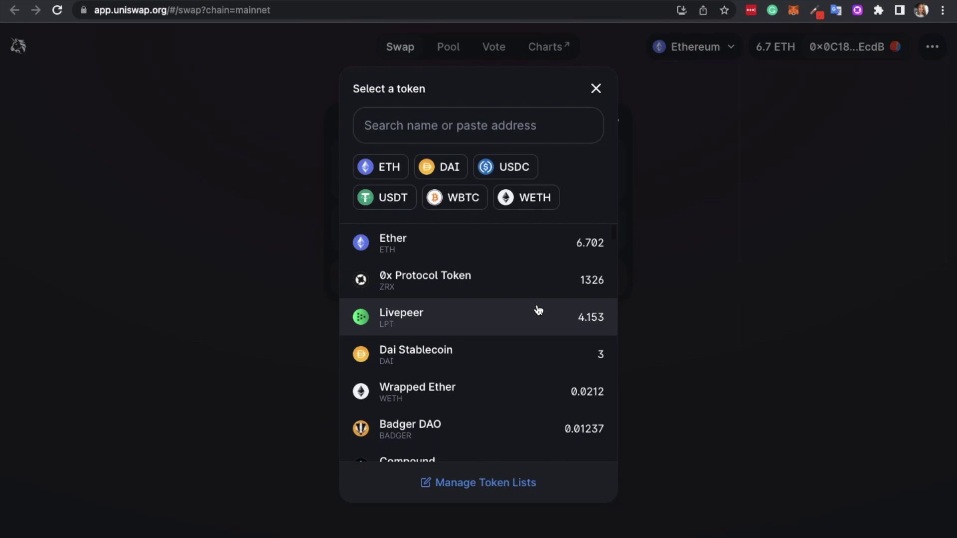
- Open the token list management and review the enabled and available token lists
{"action": "left_click", "coordinate": [506, 493]}
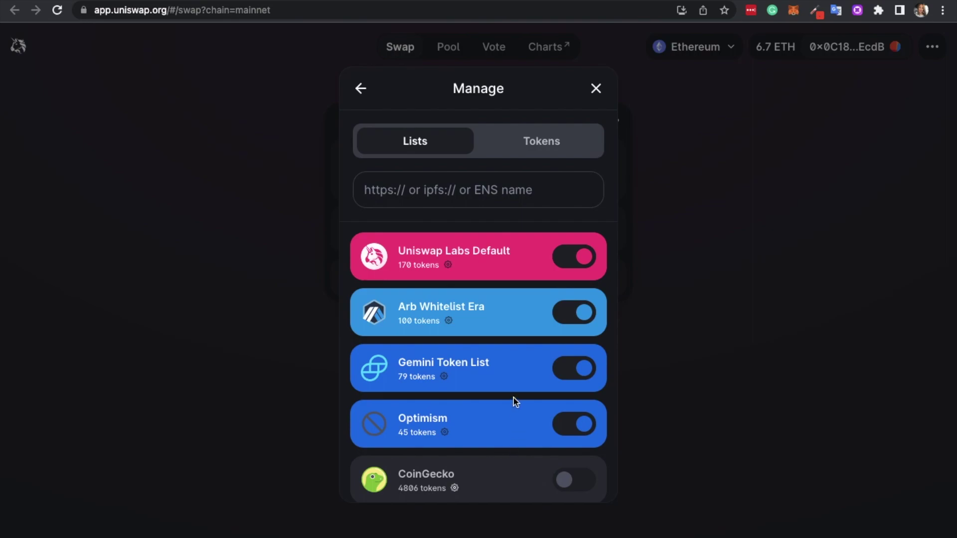
{"action": "scroll", "coordinate": [514, 396], "scroll_direction": "down", "scroll_amount": 4}
{"action": "scroll", "coordinate": [514, 392], "scroll_direction": "down", "scroll_amount": 2}
{"action": "scroll", "coordinate": [513, 392], "scroll_direction": "up", "scroll_amount": 6}
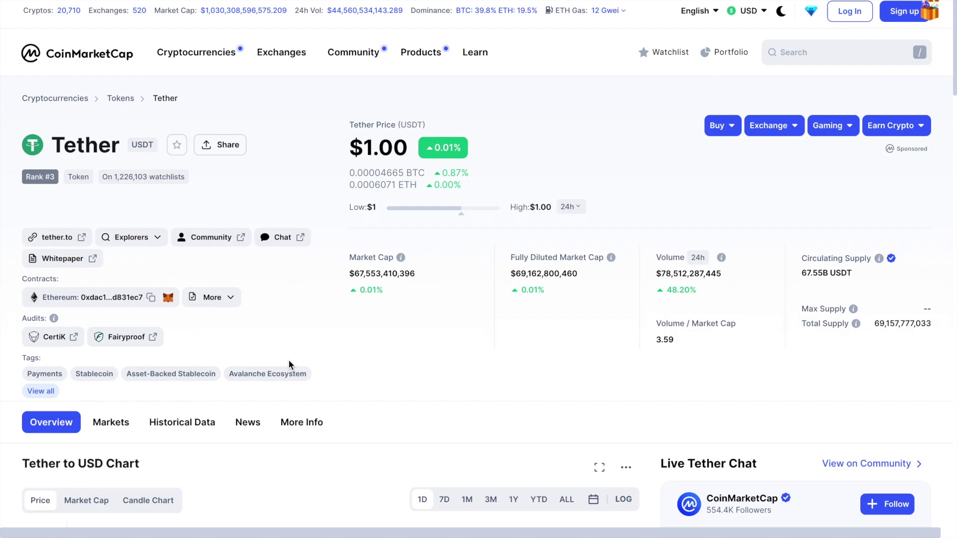
- Copy Tether's Ethereum contract address from its CoinMarketCap page
{"action": "left_click", "coordinate": [149, 299]}
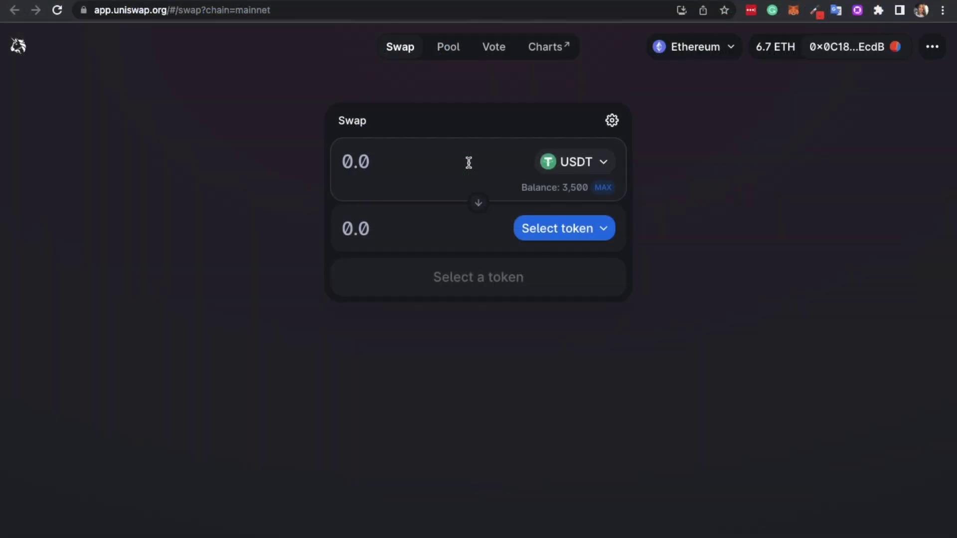
- Set the swap amount to 50 USDT and choose Ether (ETH) as the token to receive
{"action": "type", "text": "50"}
{"action": "left_click", "coordinate": [590, 238]}
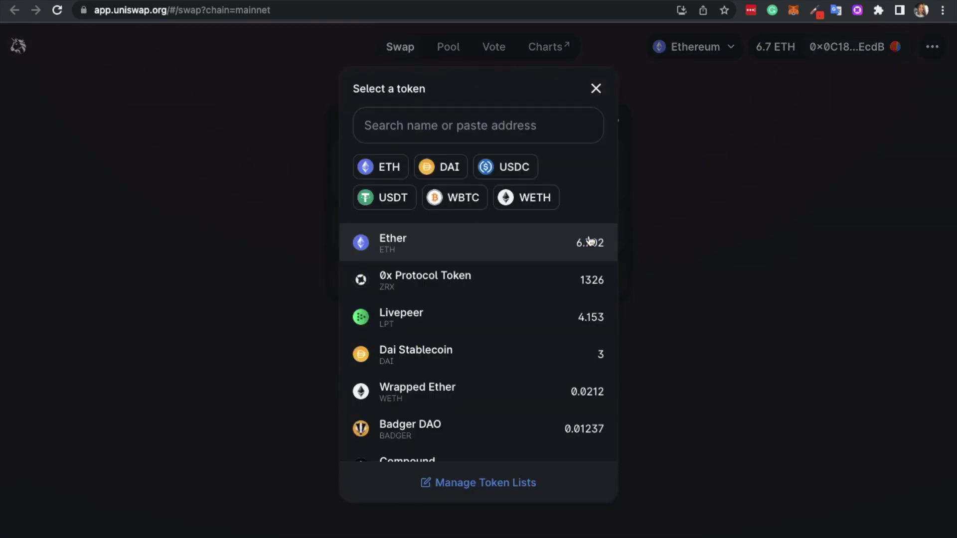
{"action": "left_click", "coordinate": [406, 247]}
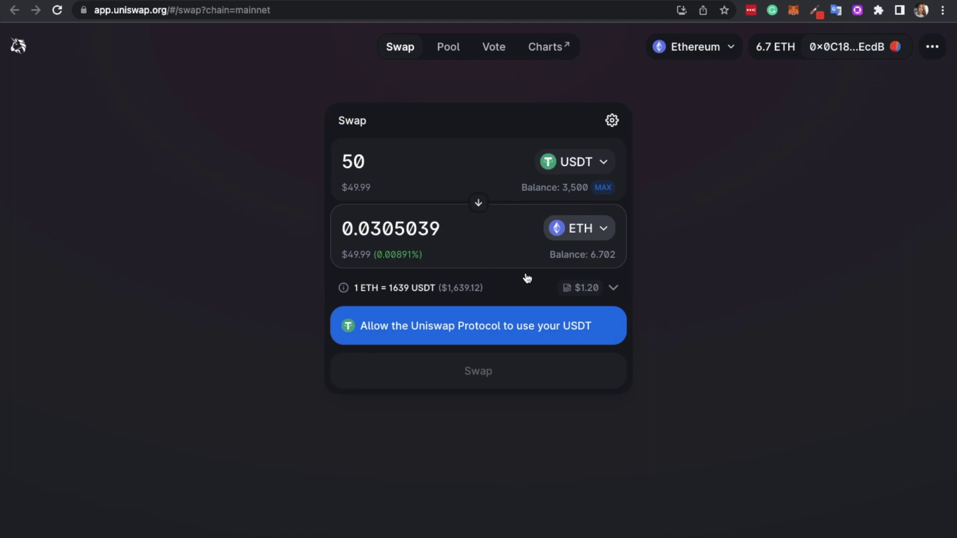
- Review the swap's cost details, the transaction settings and the Auto Router path
{"action": "left_click", "coordinate": [614, 289]}
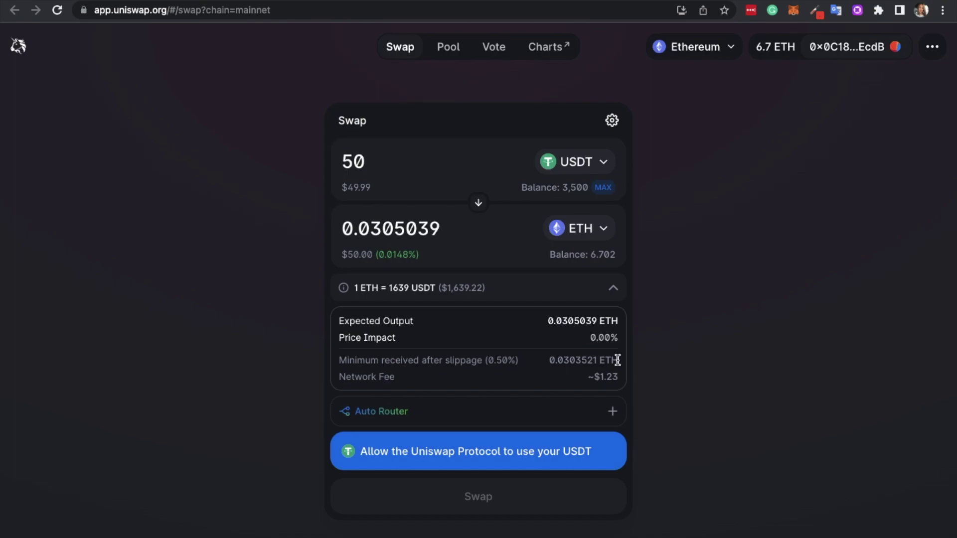
{"action": "left_click", "coordinate": [613, 124]}
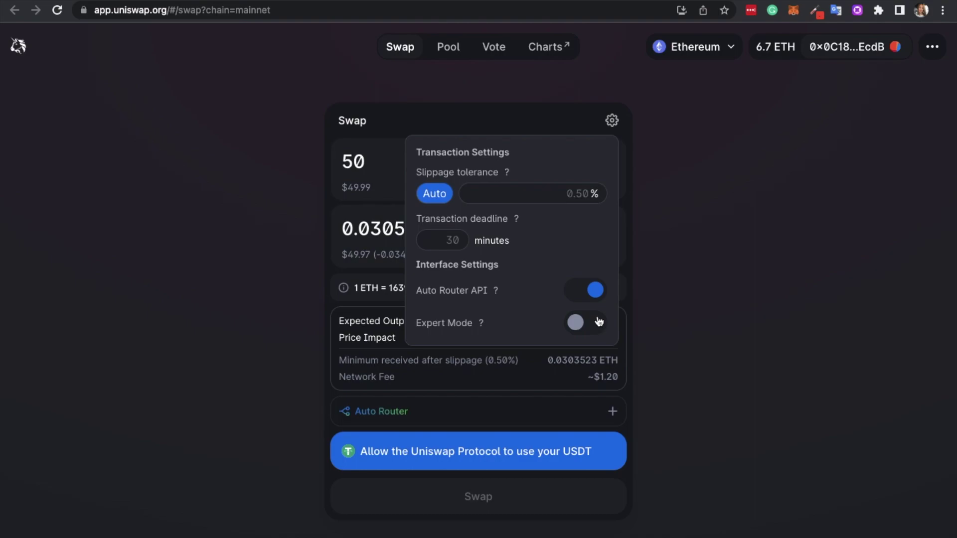
{"action": "left_click", "coordinate": [613, 127]}
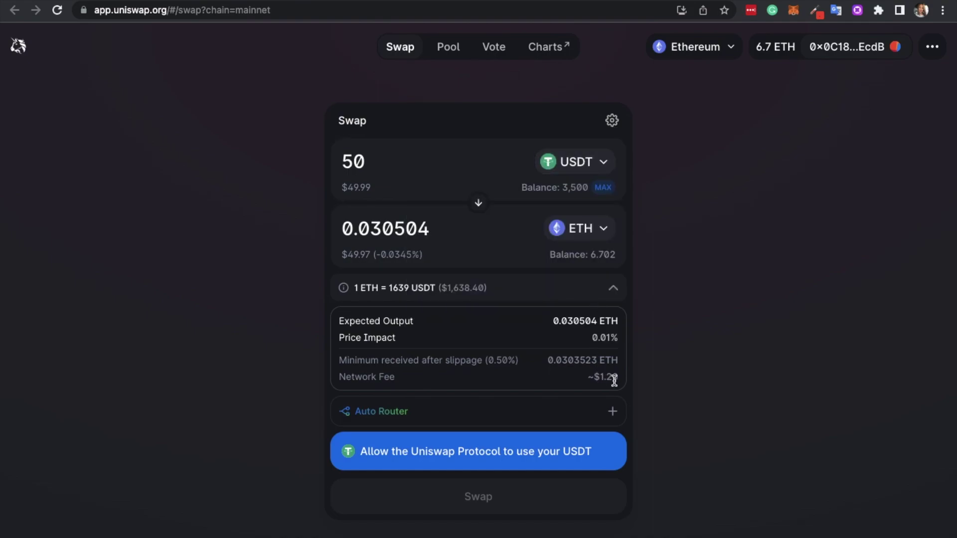
{"action": "left_click", "coordinate": [614, 413]}
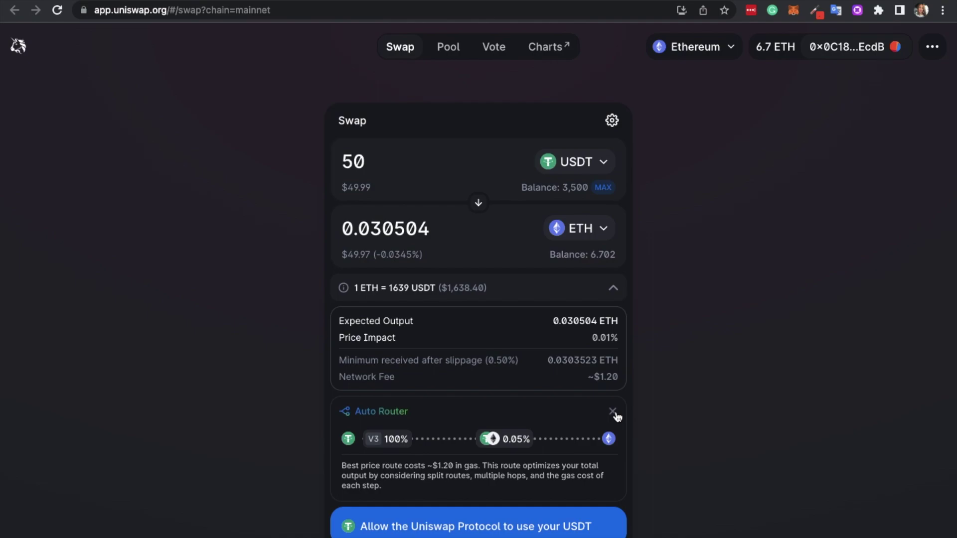
{"action": "scroll", "coordinate": [627, 474], "scroll_direction": "down", "scroll_amount": 2}
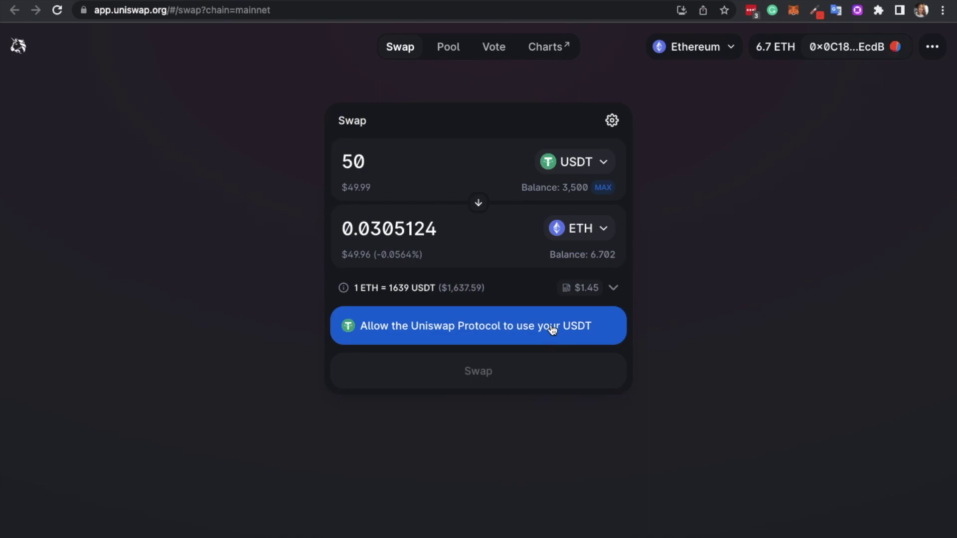
- Allow the Uniswap Protocol to use USDT and confirm the permission request in MetaMask
{"action": "left_click", "coordinate": [553, 330]}
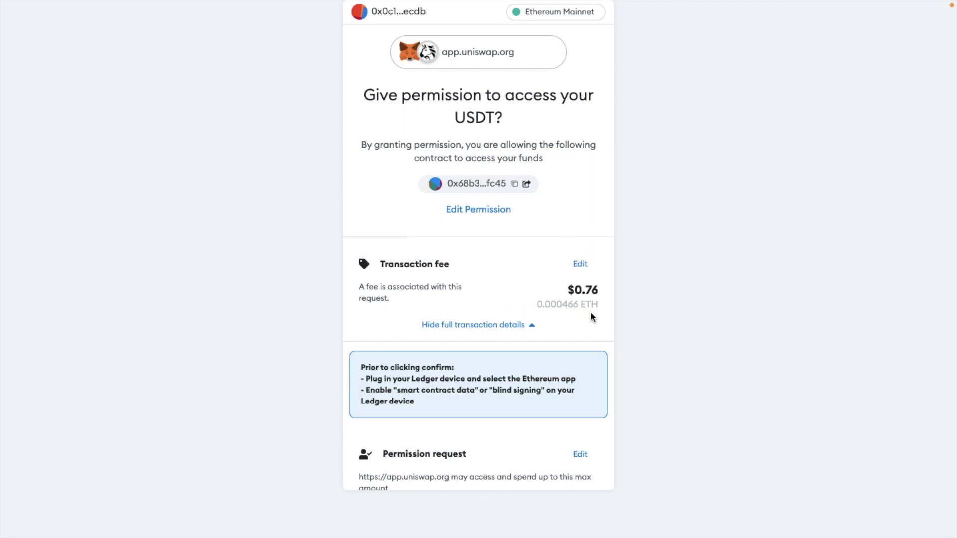
{"action": "scroll", "coordinate": [590, 312], "scroll_direction": "down", "scroll_amount": 4}
{"action": "left_click", "coordinate": [555, 463]}
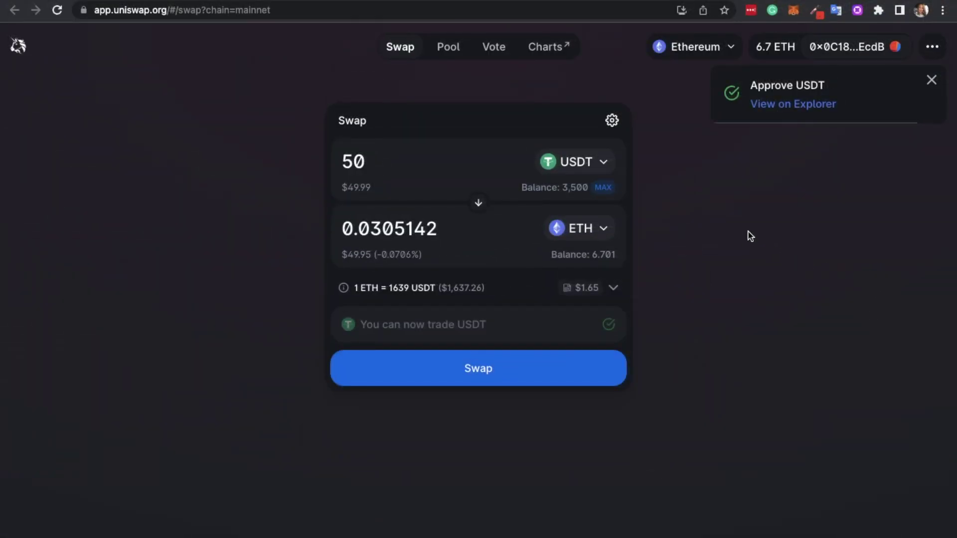
- Confirm the swap of 50 USDT for ETH, checking the gas fee priority options in MetaMask, and dismiss the notification
{"action": "left_click", "coordinate": [555, 364]}
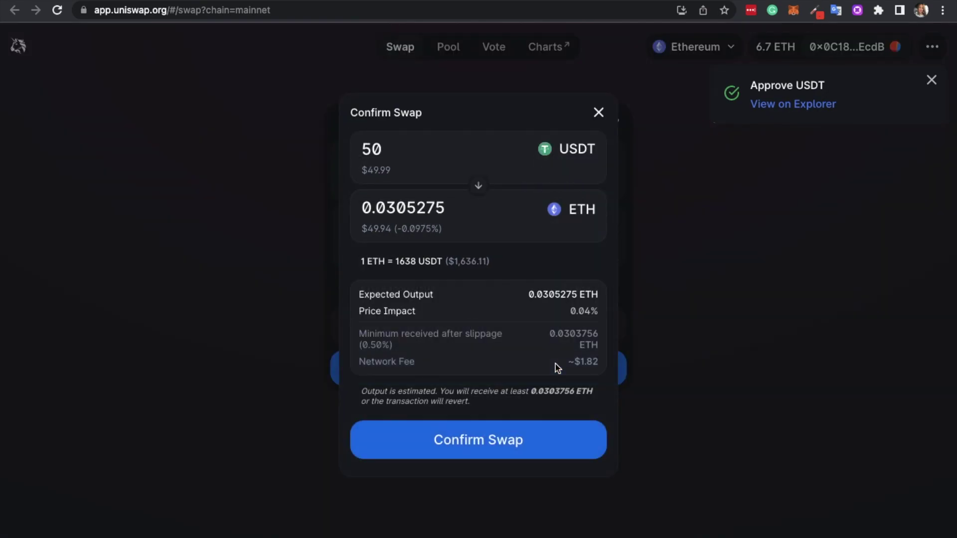
{"action": "left_click", "coordinate": [539, 451]}
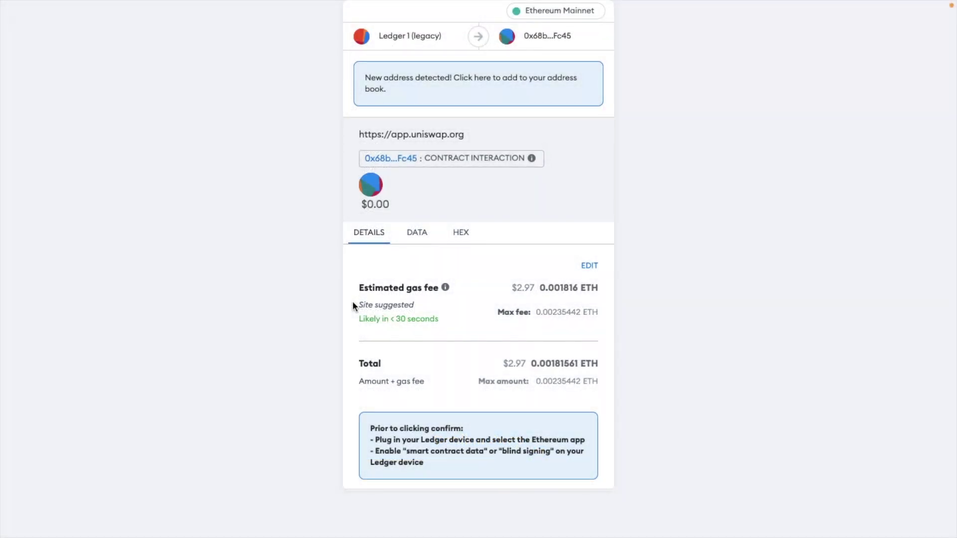
{"action": "left_click", "coordinate": [590, 267]}
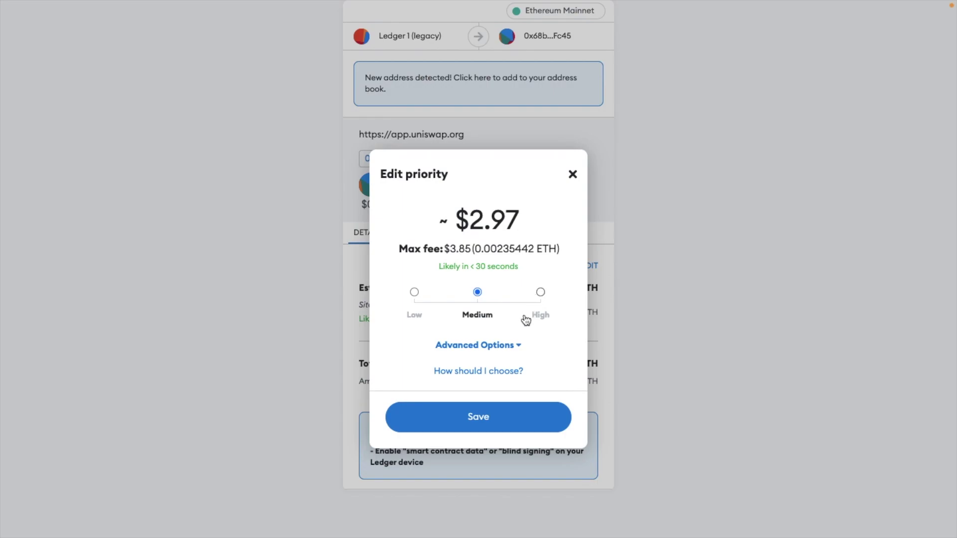
{"action": "left_click", "coordinate": [569, 175]}
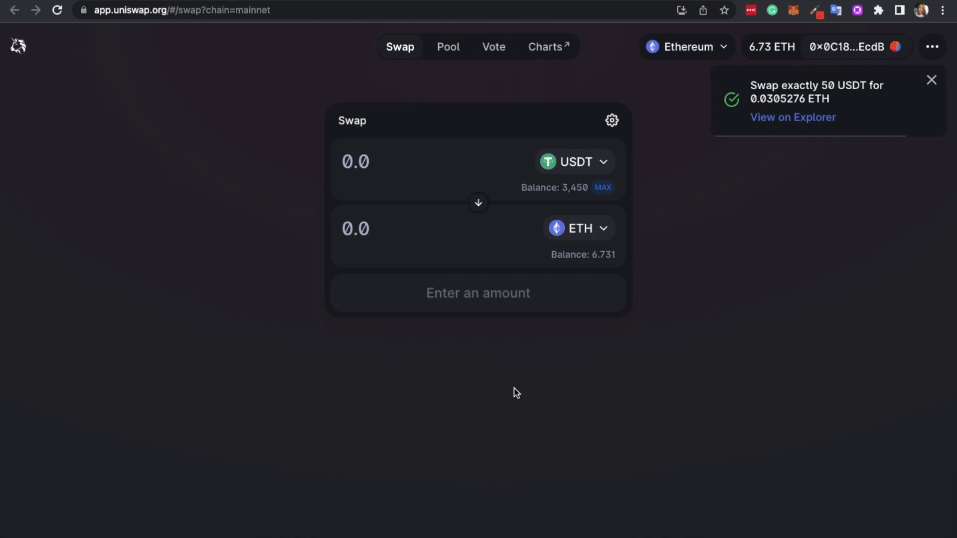
{"action": "left_click", "coordinate": [932, 80]}
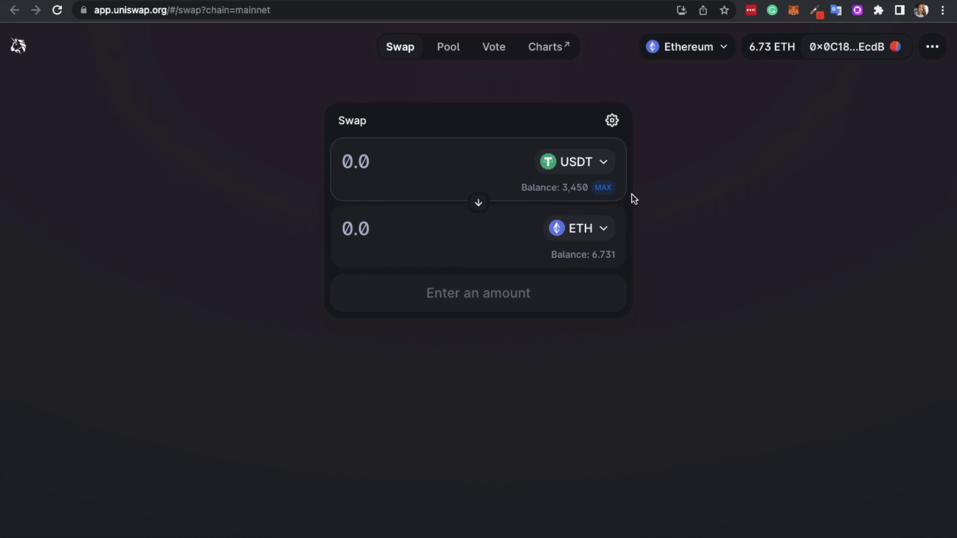
- Check the MetaMask wallet and switch the network of the Uniswap analytics pools list away from Arbitrum
{"action": "left_click", "coordinate": [793, 11]}
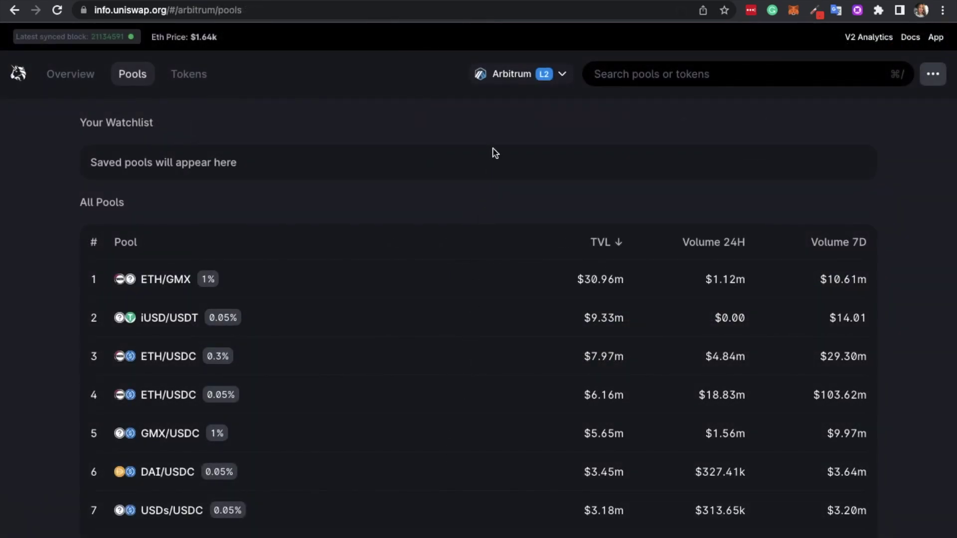
{"action": "left_click", "coordinate": [564, 76]}
{"action": "left_click", "coordinate": [545, 208]}
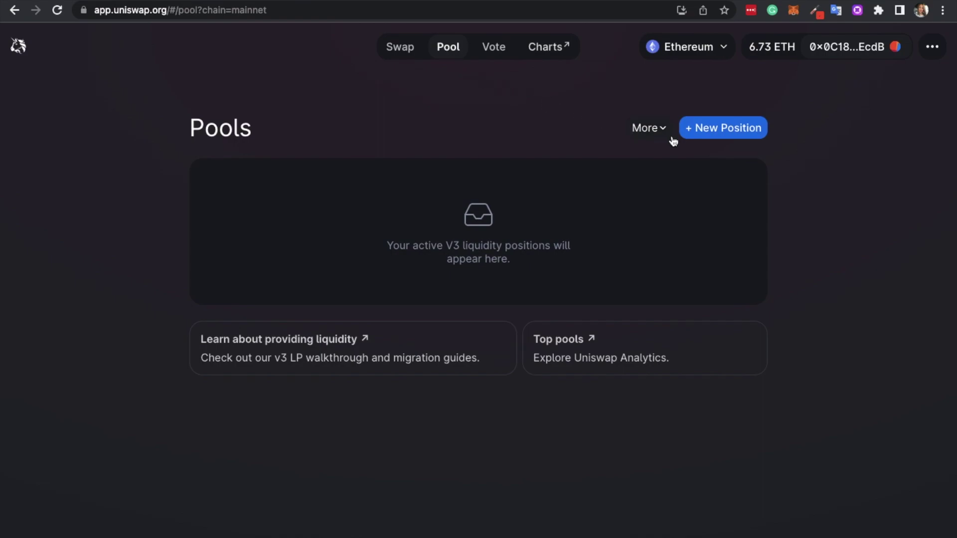
- Start a new liquidity position on Ethereum that pairs ETH with USDT
{"action": "left_click", "coordinate": [710, 142]}
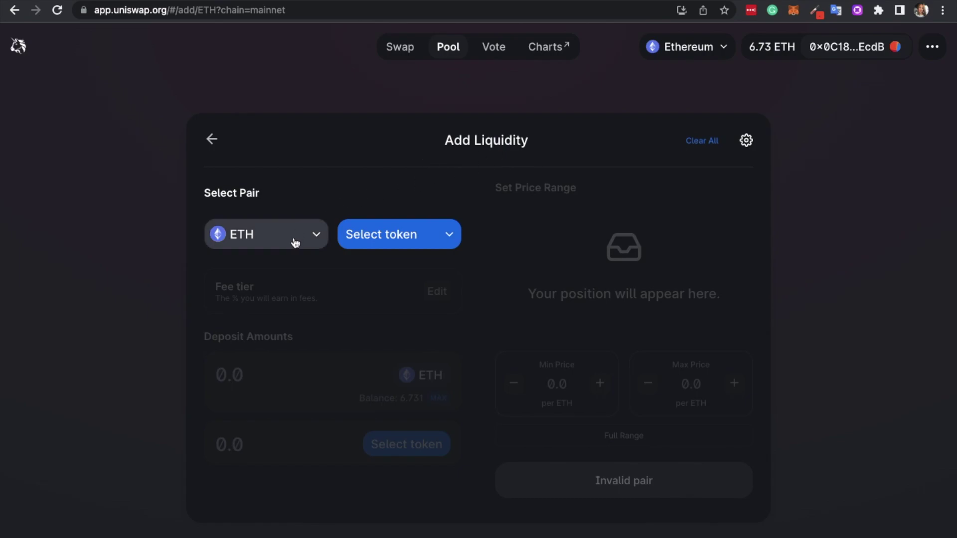
{"action": "left_click", "coordinate": [409, 248]}
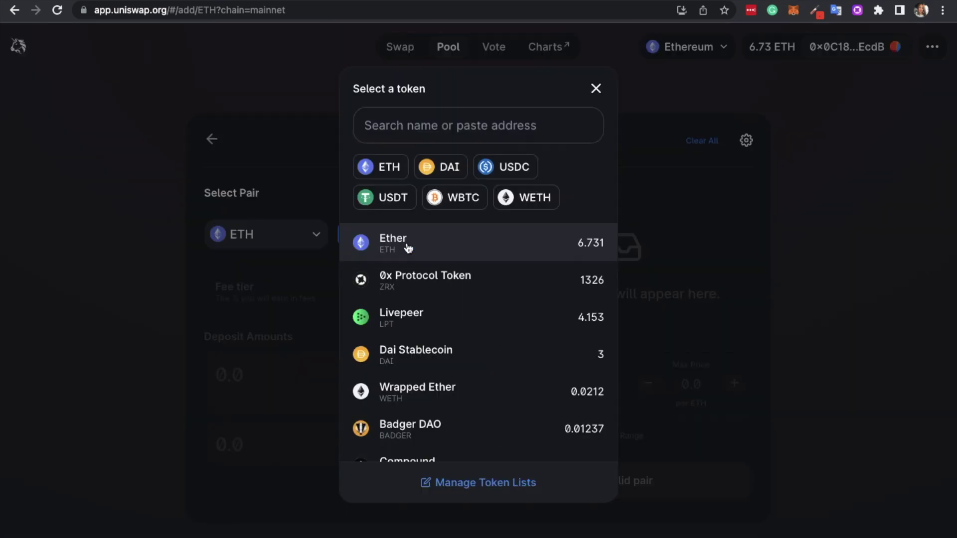
{"action": "left_click", "coordinate": [402, 208]}
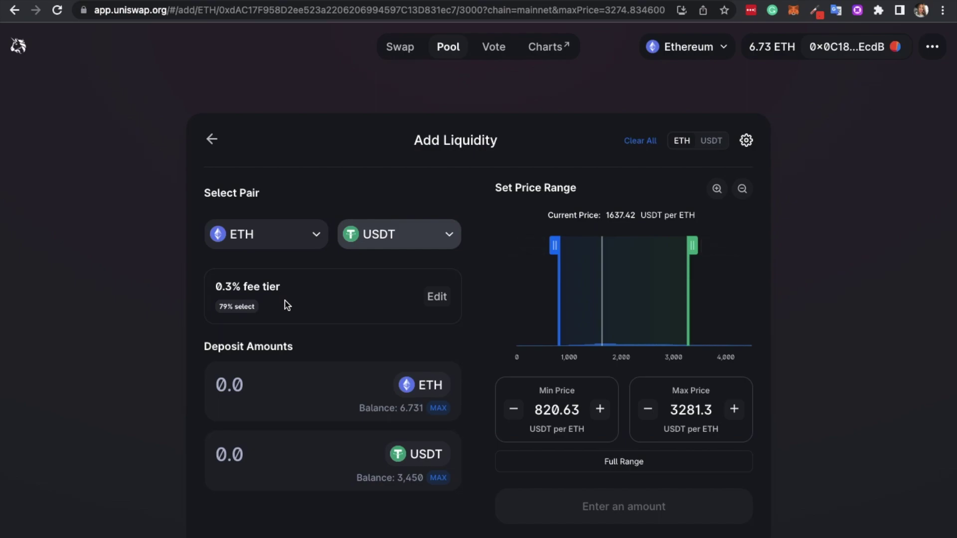
- Show the fee tier options, keep the 0.3% tier, and set the USDT deposit amount to 50
{"action": "left_click", "coordinate": [437, 298]}
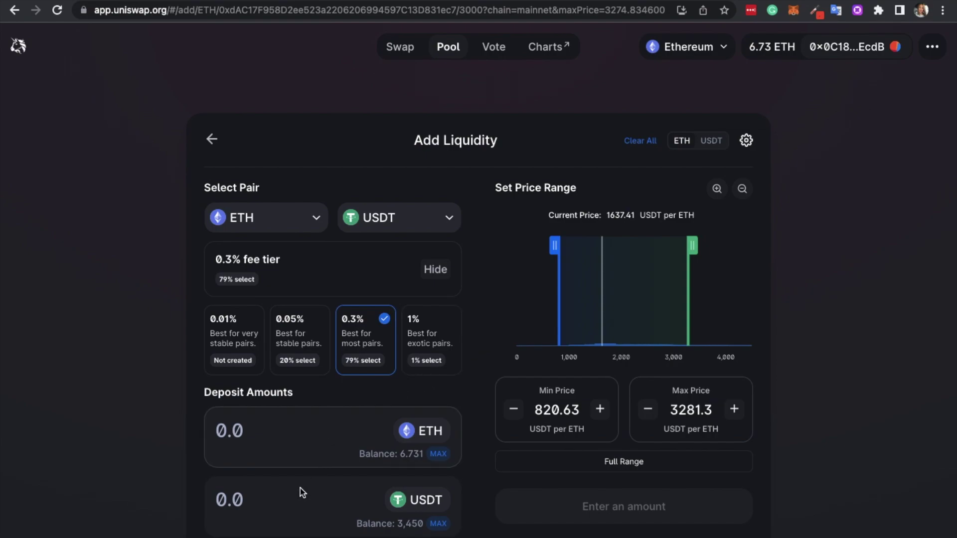
{"action": "left_click", "coordinate": [230, 498]}
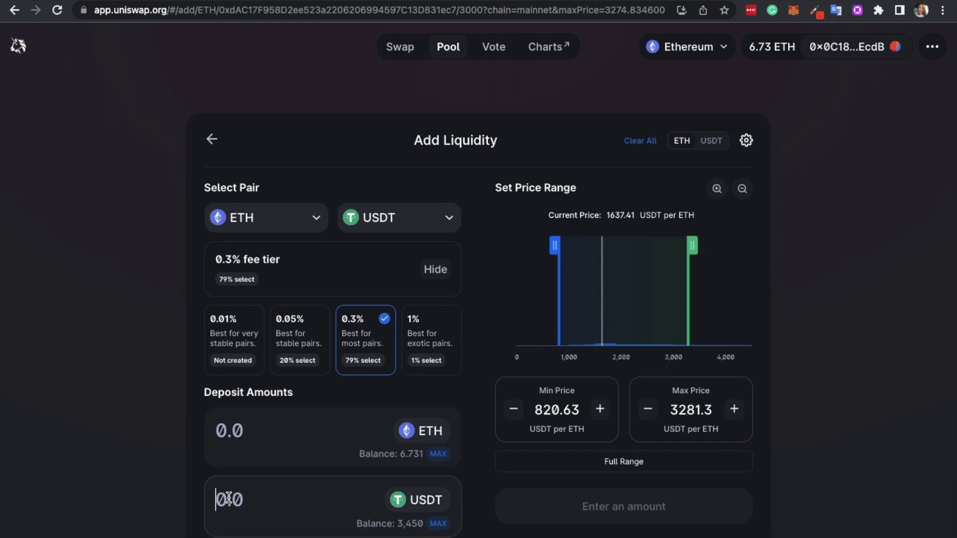
{"action": "type", "text": "50"}
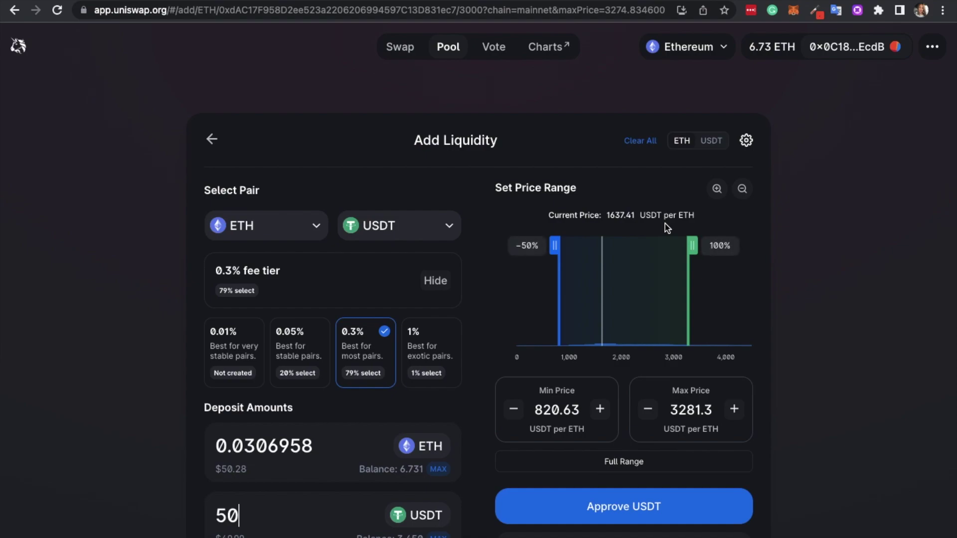
- Narrow the position's price range to a minimum of 876.61 and a maximum of 2643.9 USDT per ETH
{"action": "left_click", "coordinate": [650, 415]}
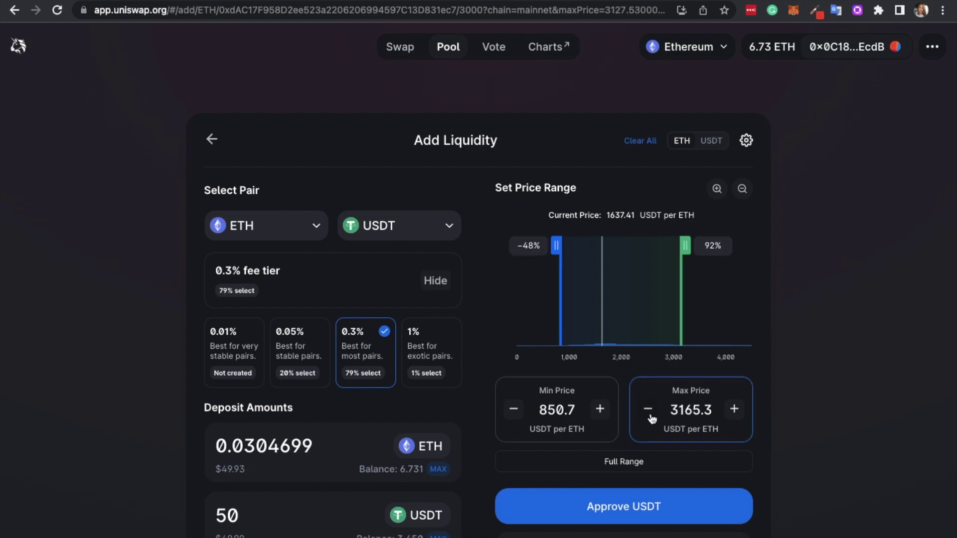
{"action": "left_click", "coordinate": [650, 417]}
{"action": "left_click", "coordinate": [600, 417]}
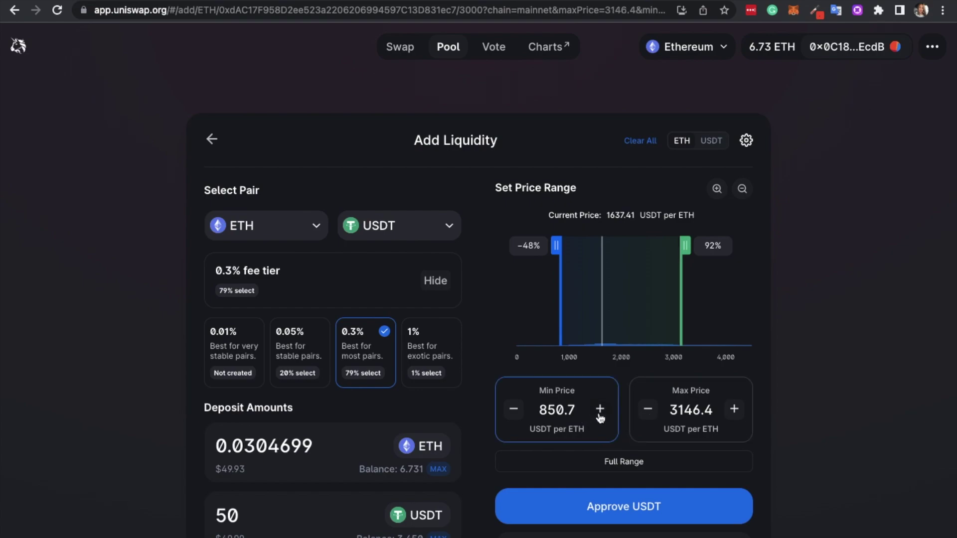
{"action": "left_click_drag", "start_coordinate": [558, 247], "coordinate": [578, 247]}
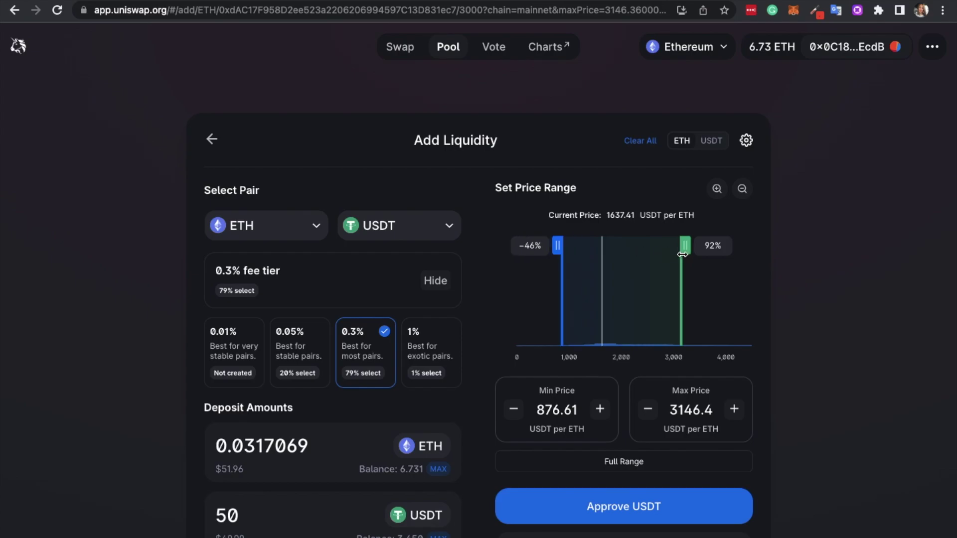
{"action": "left_click_drag", "start_coordinate": [683, 255], "coordinate": [660, 249]}
- Approve USDT for the liquidity position and confirm the permission request in MetaMask
{"action": "scroll", "coordinate": [786, 292], "scroll_direction": "down", "scroll_amount": 2}
{"action": "scroll", "coordinate": [786, 292], "scroll_direction": "down", "scroll_amount": 2}
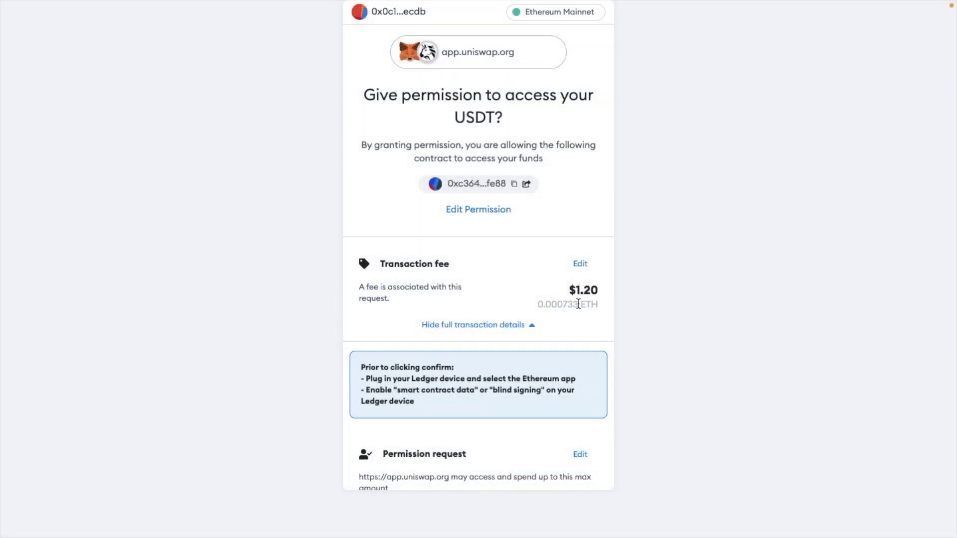
{"action": "scroll", "coordinate": [579, 367], "scroll_direction": "down", "scroll_amount": 4}
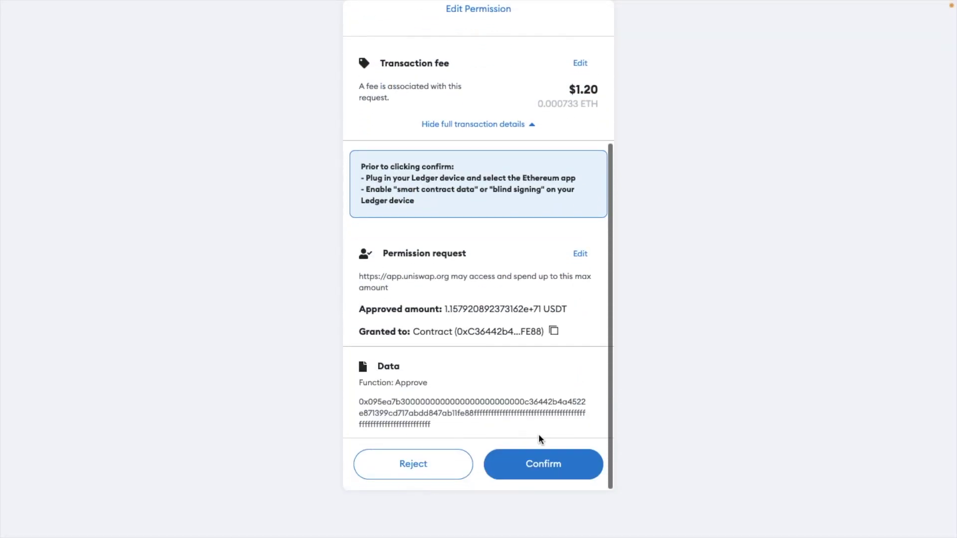
{"action": "left_click", "coordinate": [530, 472]}
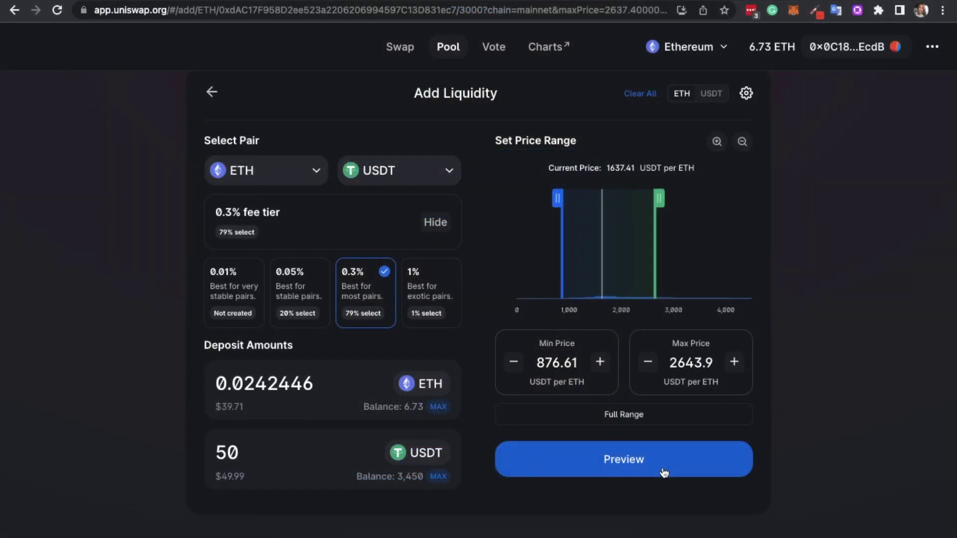
- Preview the ETH/USDT position, add the liquidity and dismiss the notification
{"action": "left_click", "coordinate": [665, 472]}
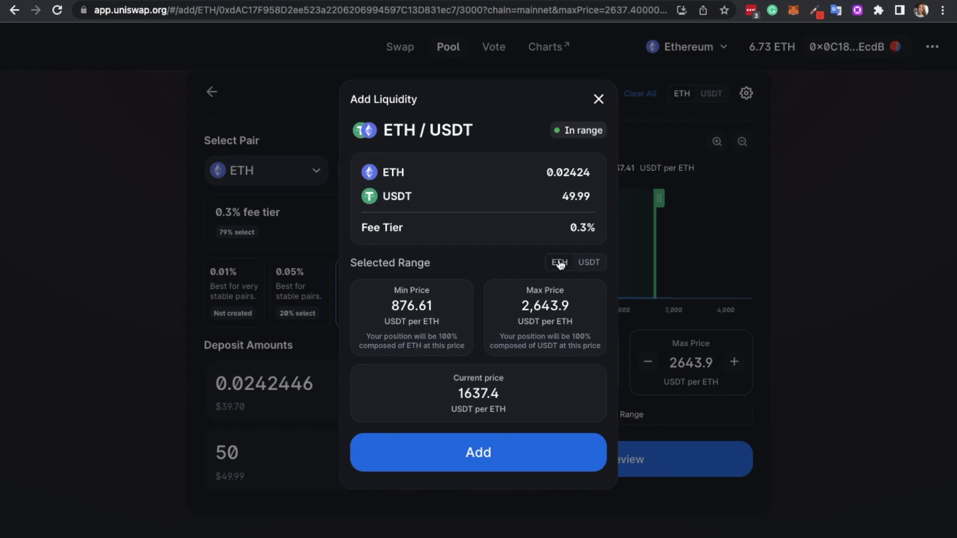
{"action": "left_click", "coordinate": [459, 461]}
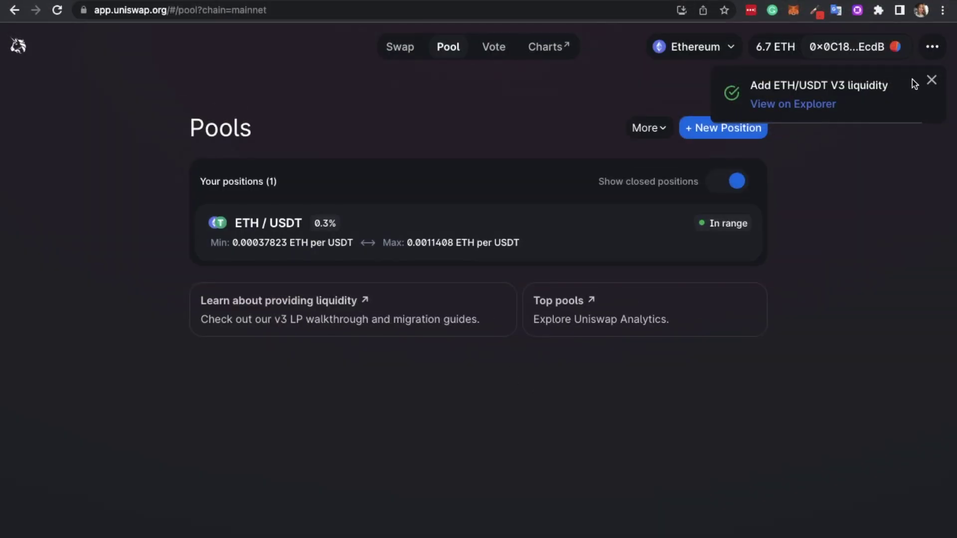
{"action": "left_click", "coordinate": [933, 80]}
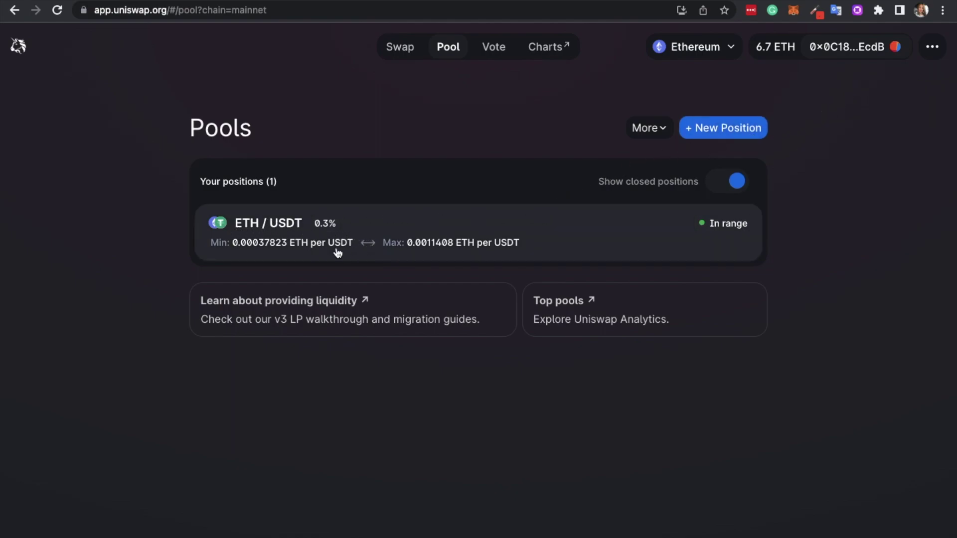
- Open the new ETH/USDT position and review its liquidity, unclaimed fees and price range
{"action": "left_click", "coordinate": [580, 250]}
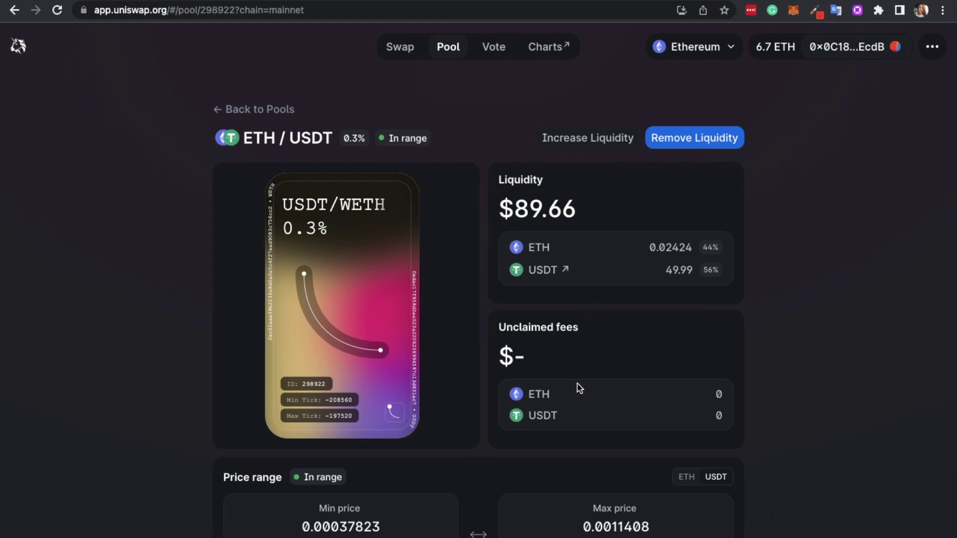
{"action": "scroll", "coordinate": [577, 384], "scroll_direction": "down", "scroll_amount": 3}
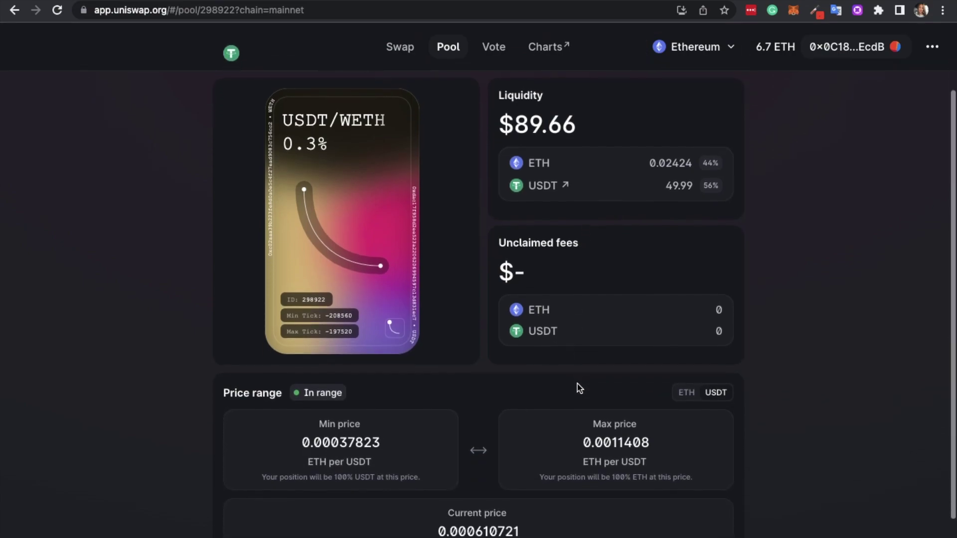
{"action": "scroll", "coordinate": [578, 384], "scroll_direction": "down", "scroll_amount": 1}
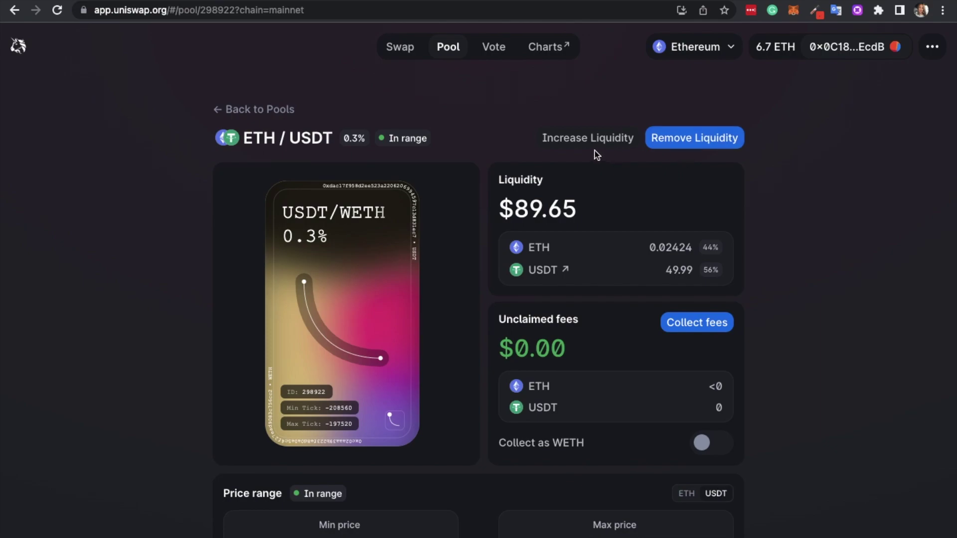
- Open liquidity removal for the ETH/USDT position and set the amount to remove to the maximum
{"action": "left_click", "coordinate": [674, 143]}
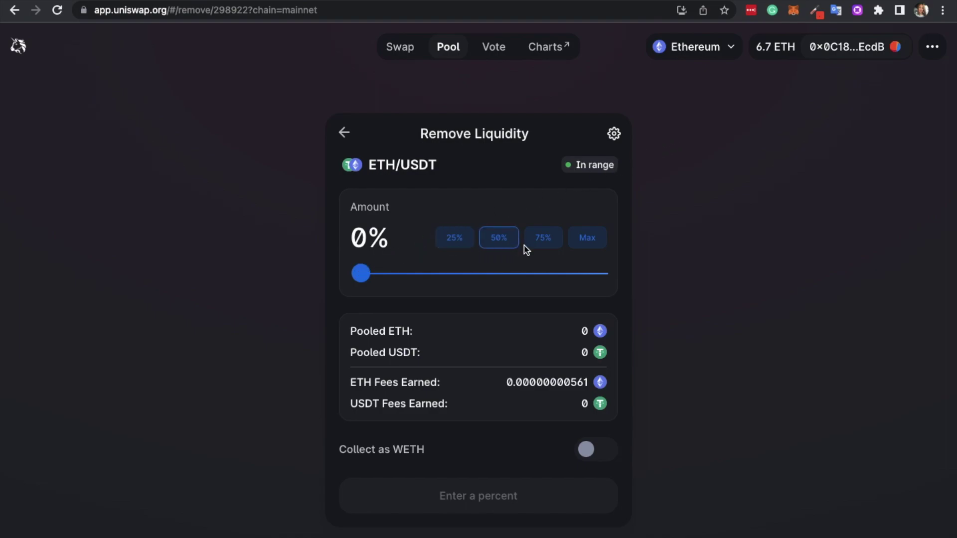
{"action": "left_click", "coordinate": [584, 248]}
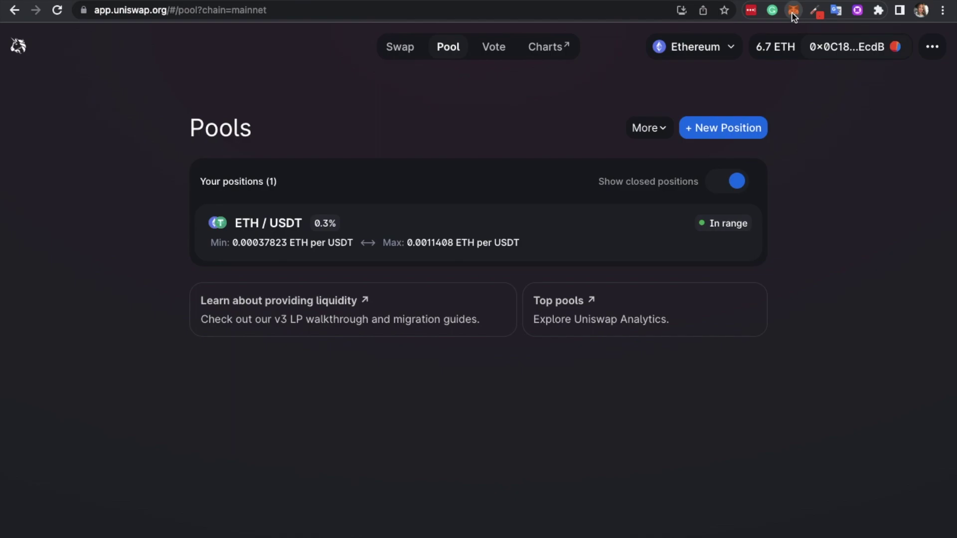
- Check the token balances among the connected wallet's assets in MetaMask and close the wallet
{"action": "left_click", "coordinate": [793, 11]}
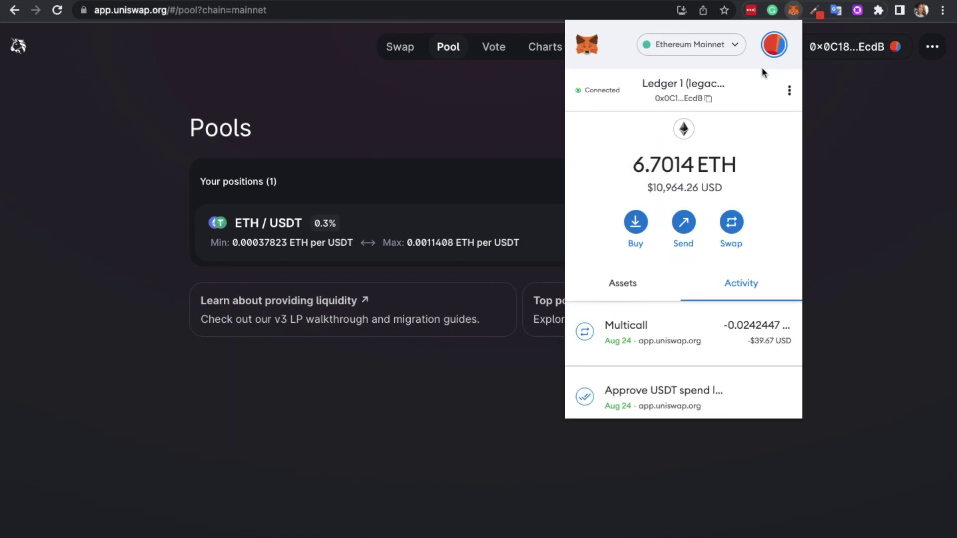
{"action": "left_click", "coordinate": [623, 283]}
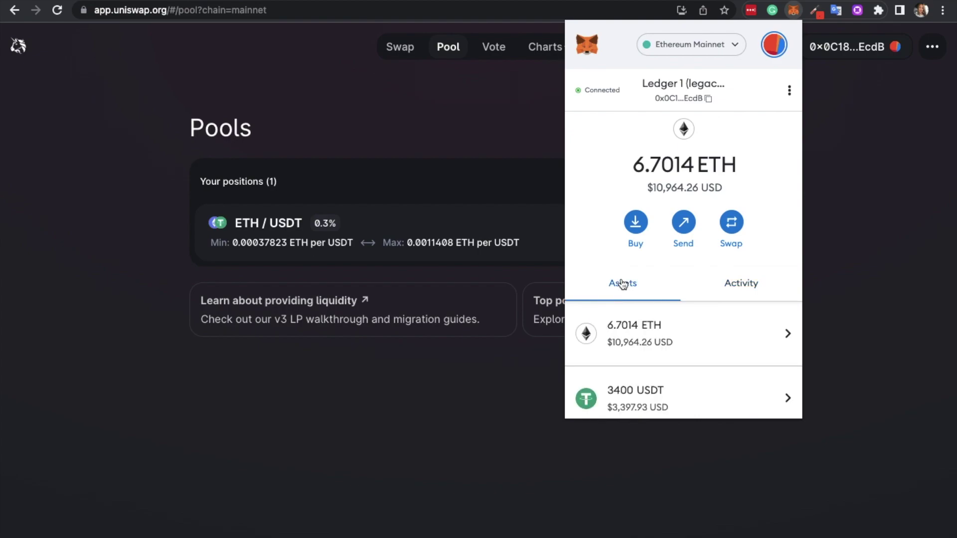
{"action": "left_click", "coordinate": [872, 228]}
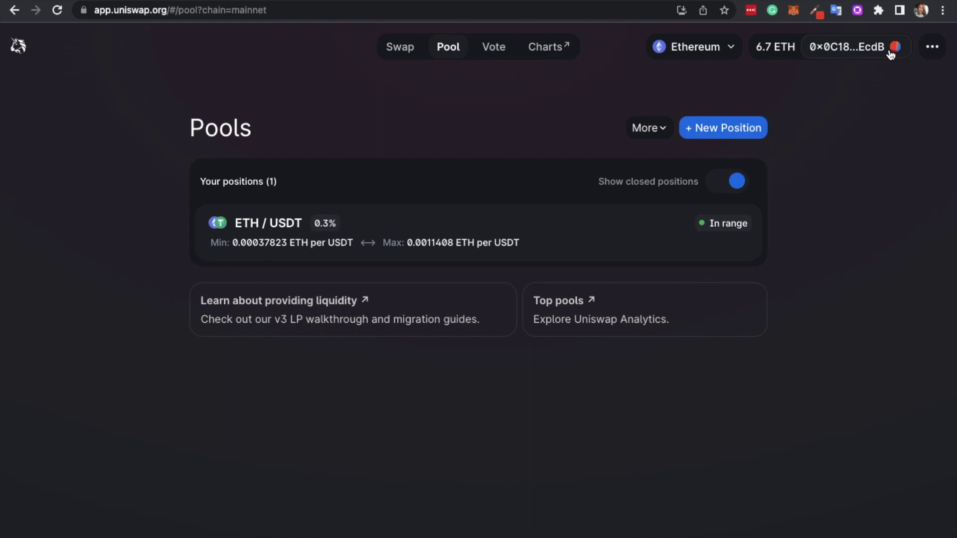
- Switch the Uniswap interface to the light theme and back to the dark theme
{"action": "left_click", "coordinate": [941, 53]}
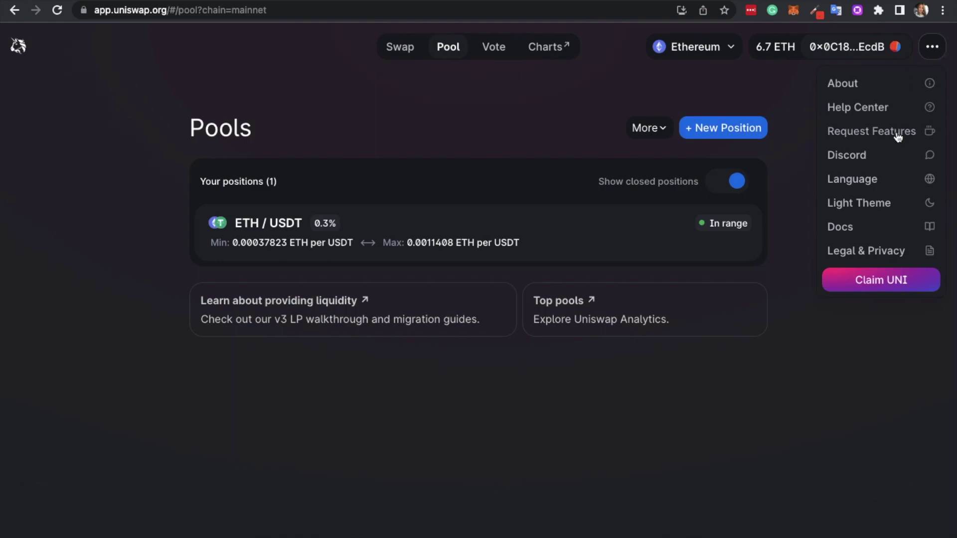
{"action": "left_click", "coordinate": [900, 204]}
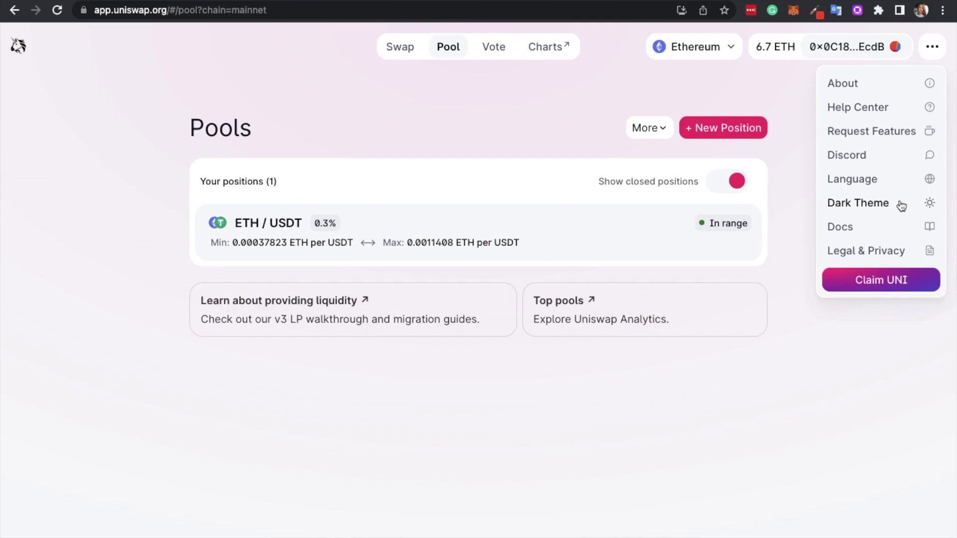
{"action": "left_click", "coordinate": [901, 206]}
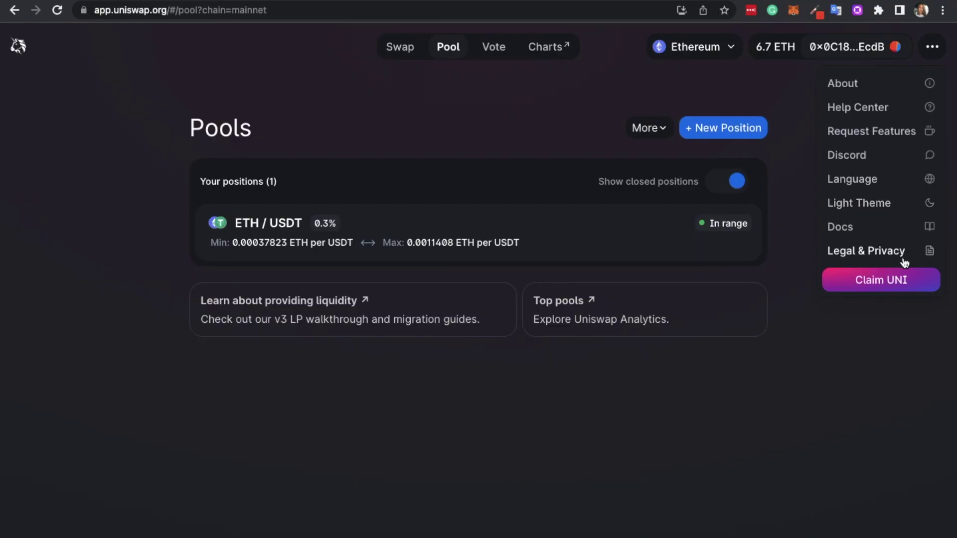
- Open the form for claiming UNI tokens to a recipient's wallet address or ENS name
{"action": "left_click", "coordinate": [906, 284]}
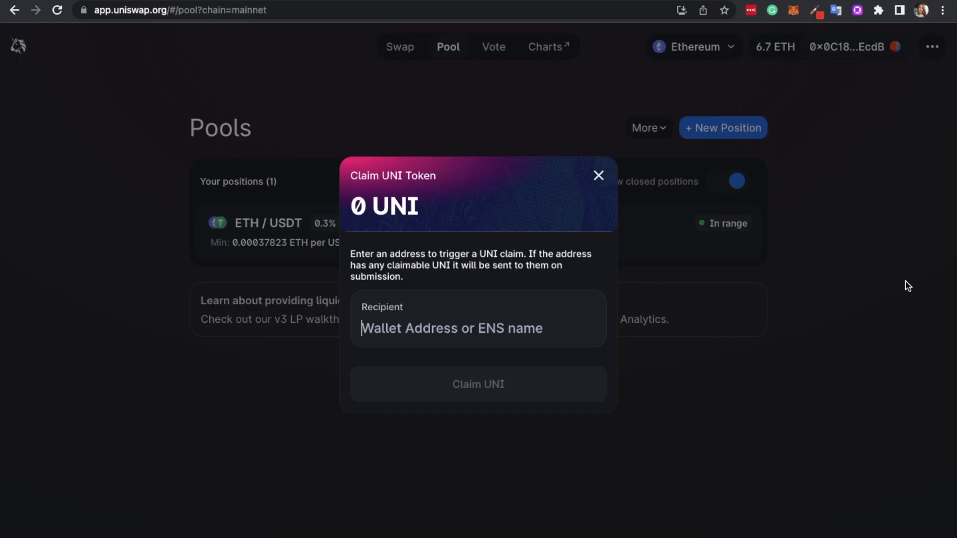